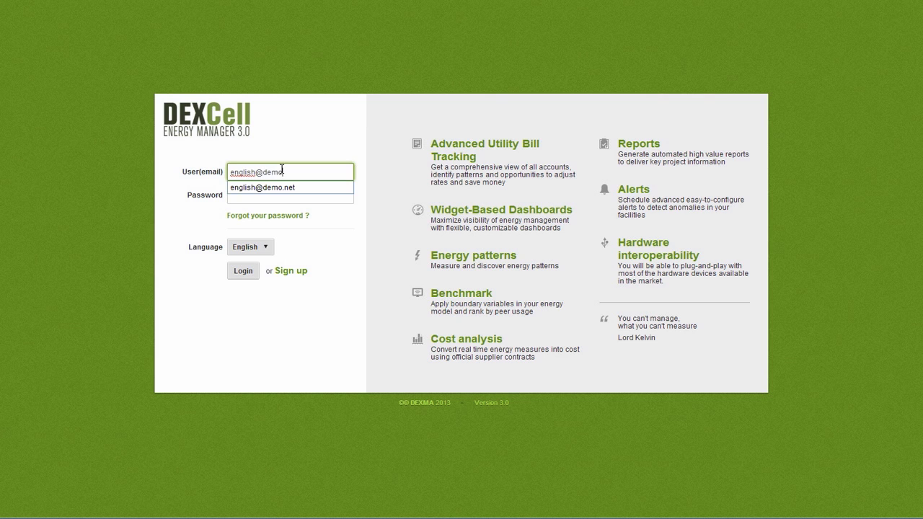
Log in with the demo account's e-mail address and password.
key(Tab)
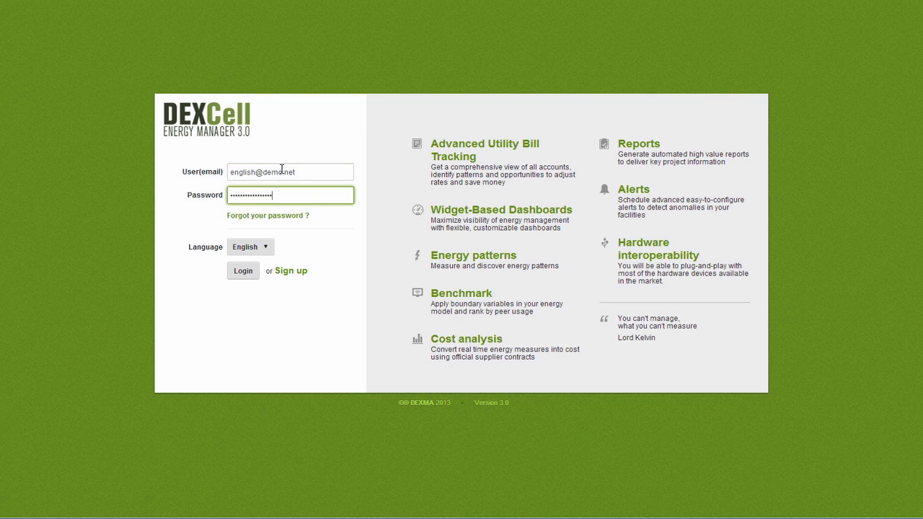
click(243, 271)
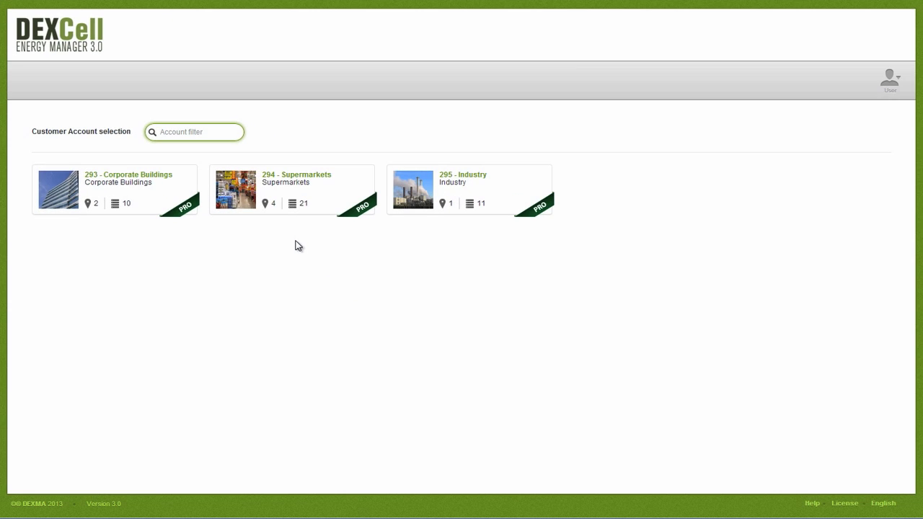
click(294, 178)
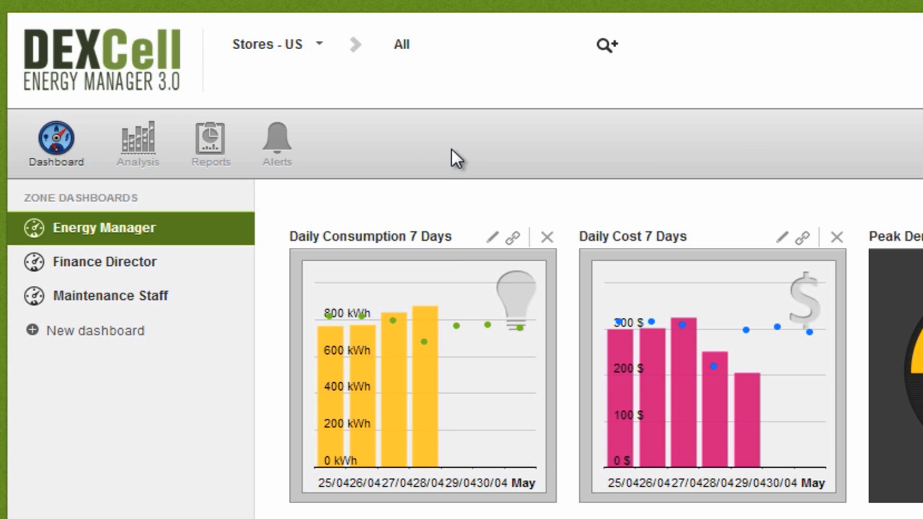
click(607, 46)
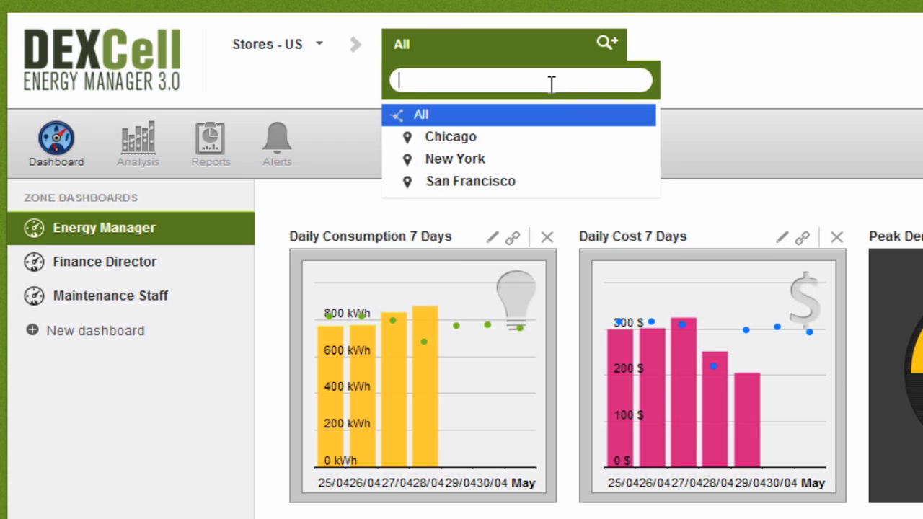
text(New)
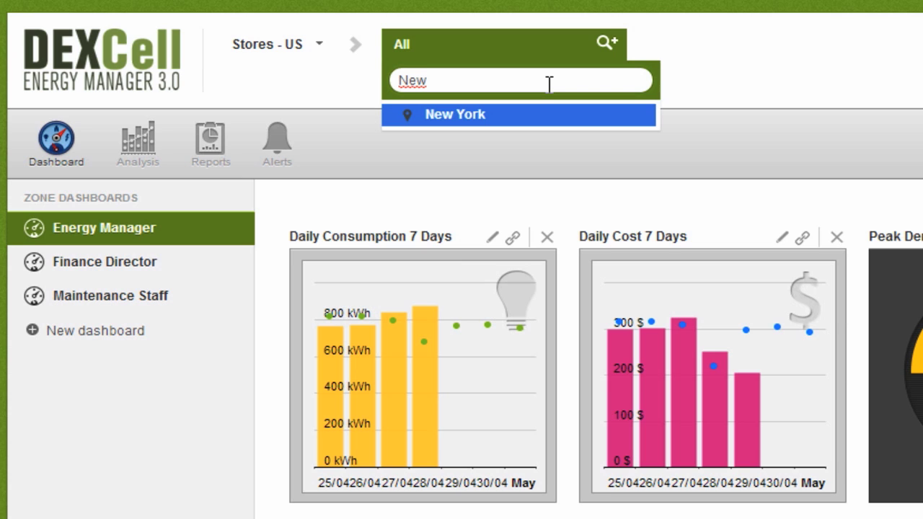
key(BackSpace)
key(BackSpace)
key(BackSpace)
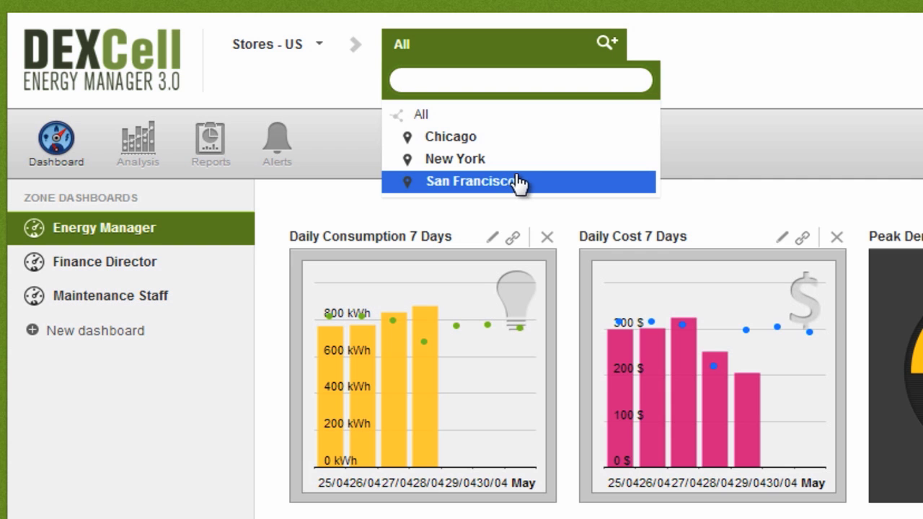
Switch to the Finance Director dashboard, then to Maintenance Staff, and browse its gauges.
click(719, 164)
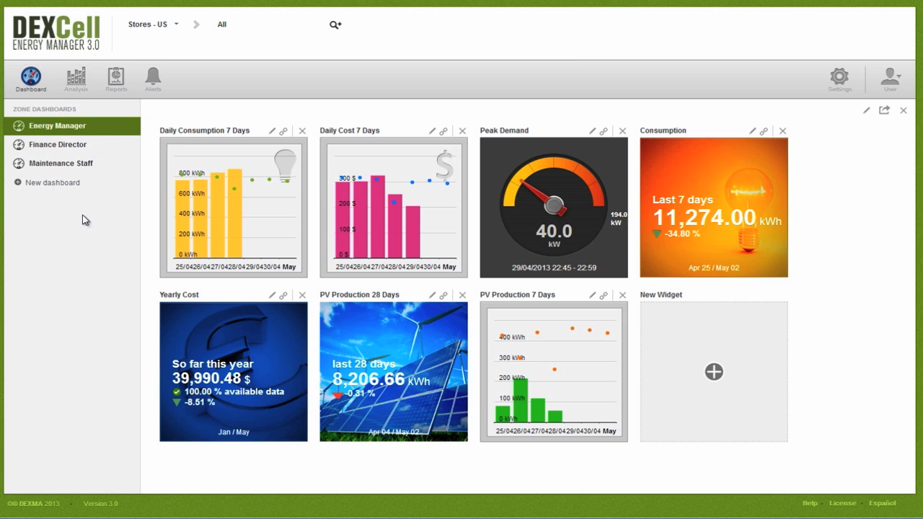
click(77, 145)
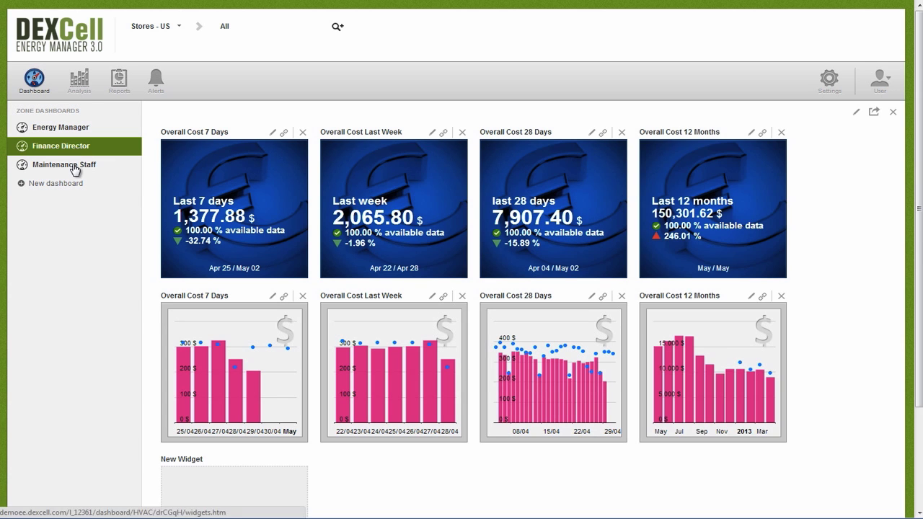
click(75, 167)
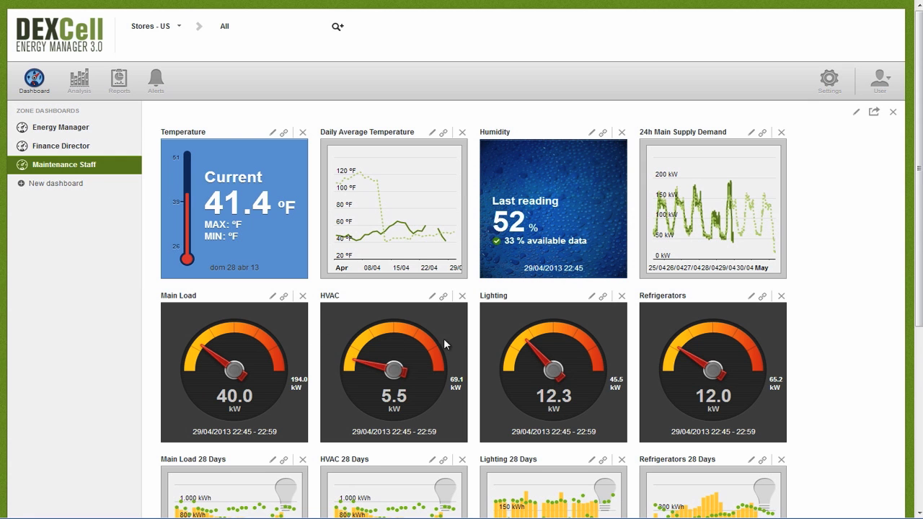
scroll(590, 331, down, 2)
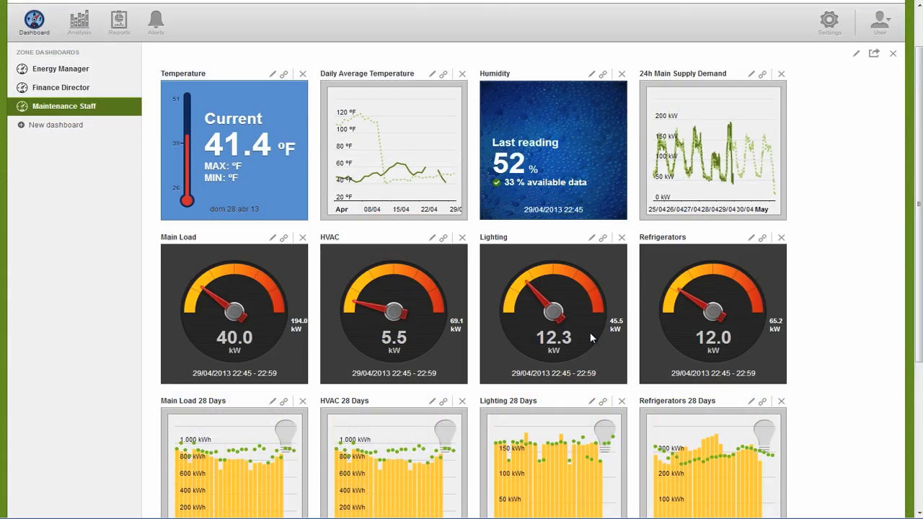
scroll(590, 332, up, 2)
Open the Consumption analysis and limit its location to New York.
click(81, 79)
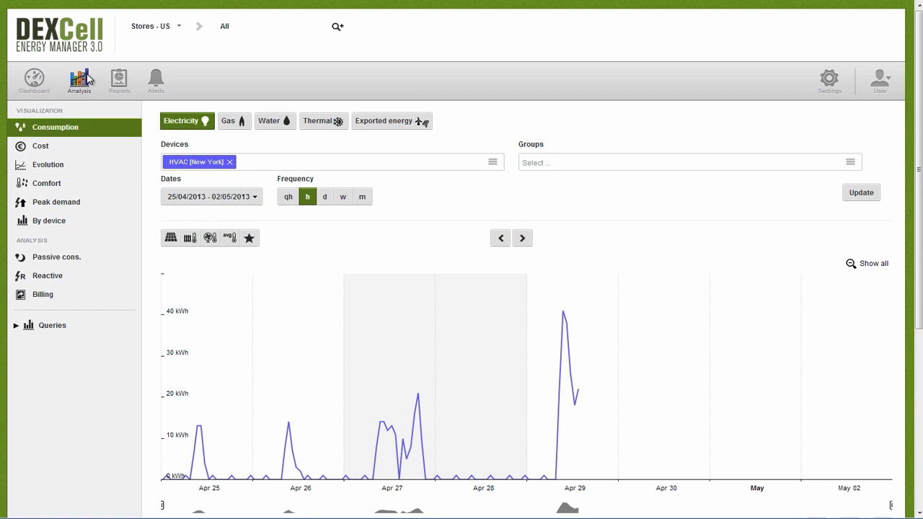
click(333, 30)
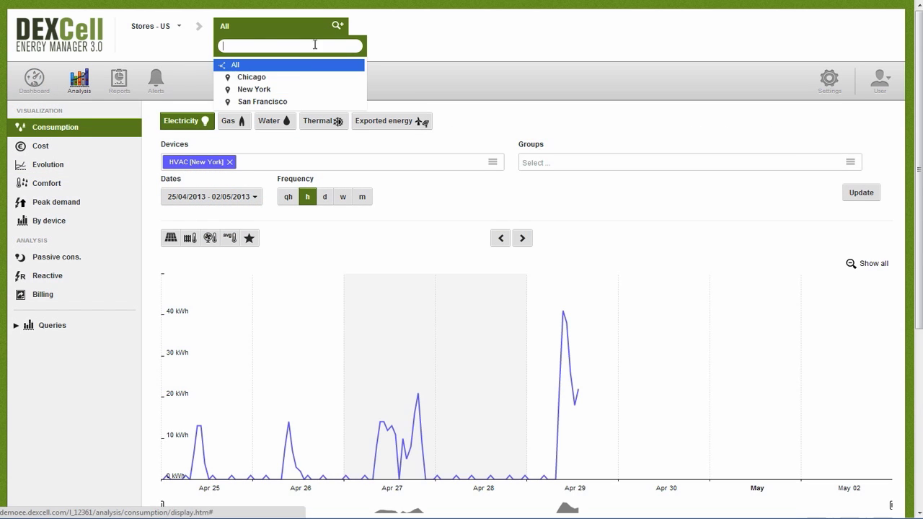
click(289, 90)
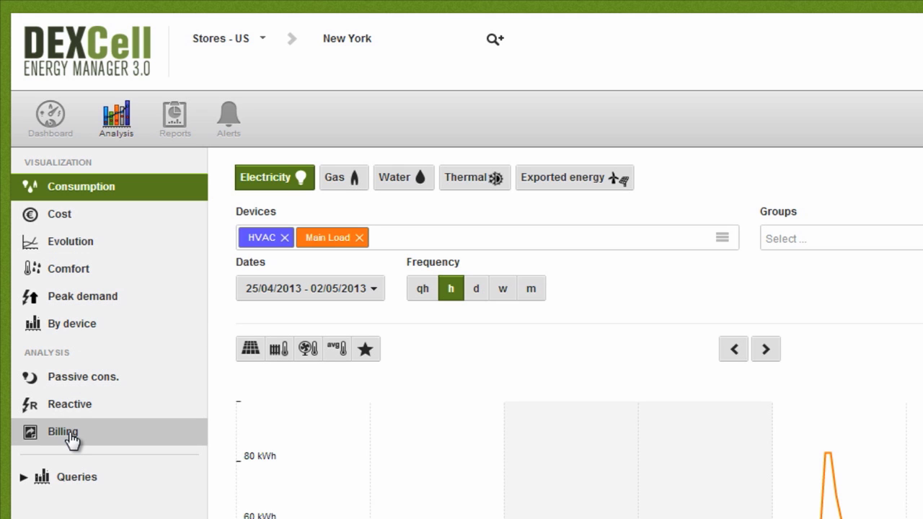
Add Lighting and Refrigerators to the charted devices.
click(390, 238)
click(367, 264)
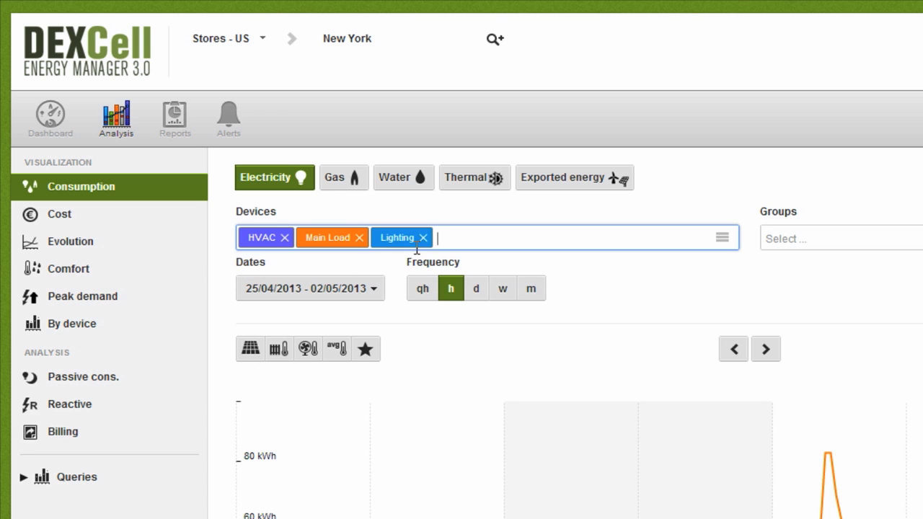
click(439, 241)
click(392, 262)
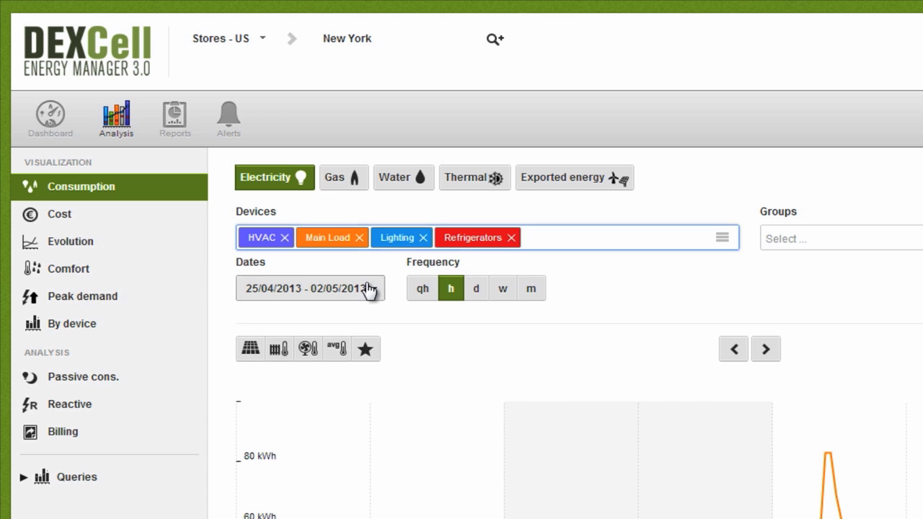
Chart 02/04/2013–09/04/2013 and zoom the chart into about one day.
click(371, 291)
click(439, 350)
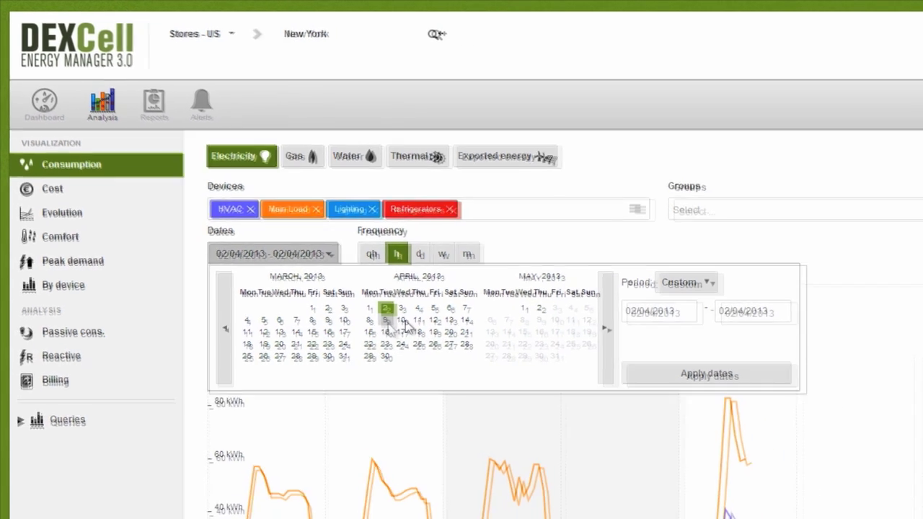
click(385, 321)
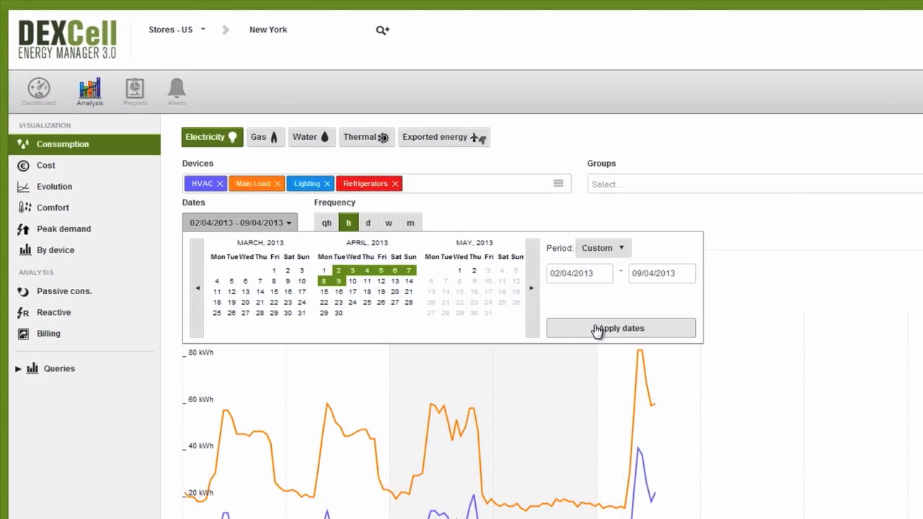
click(707, 375)
click(861, 195)
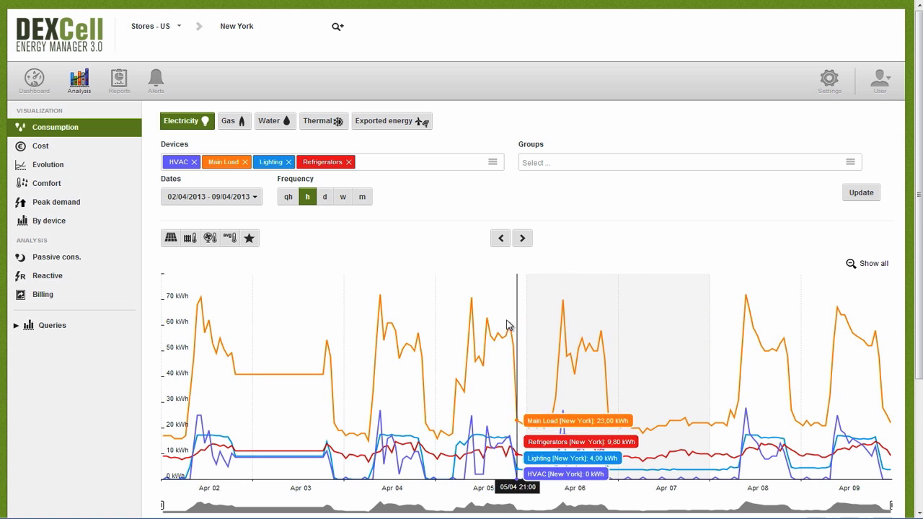
drag(431, 334, 572, 359)
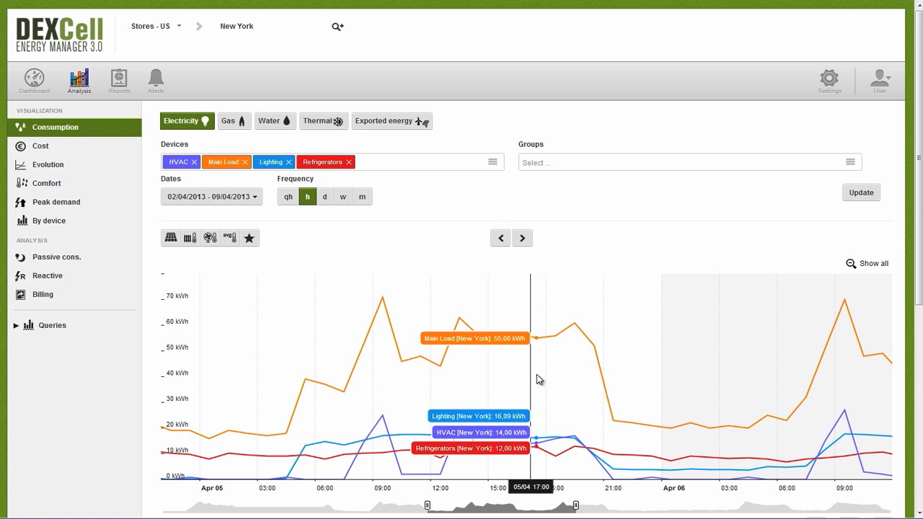
Chart the four devices weekly from 01/01/2012 to 20/10/2012 and view the comparison table.
click(252, 202)
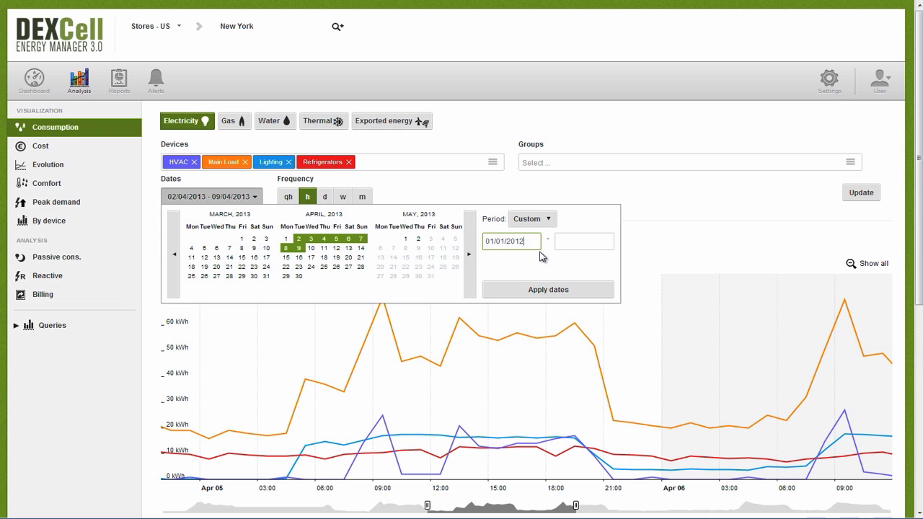
key(Tab)
text(20)
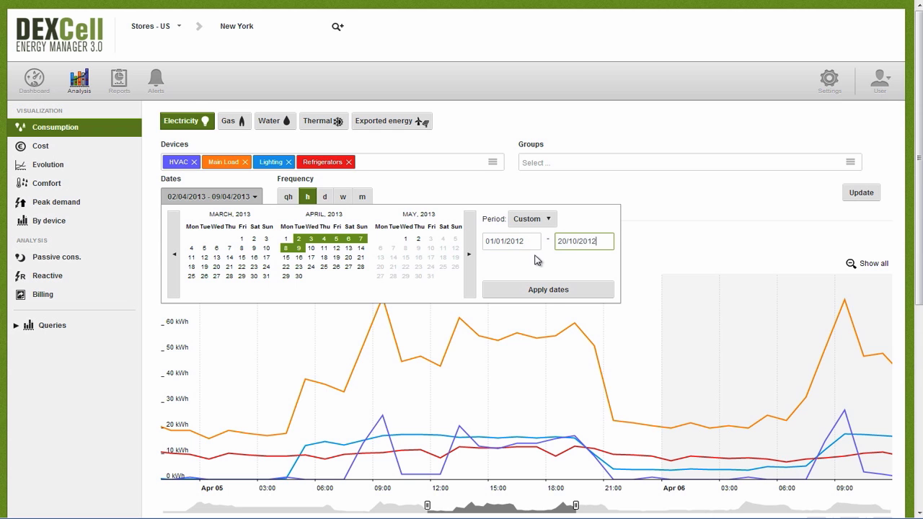
click(543, 289)
click(343, 196)
click(877, 196)
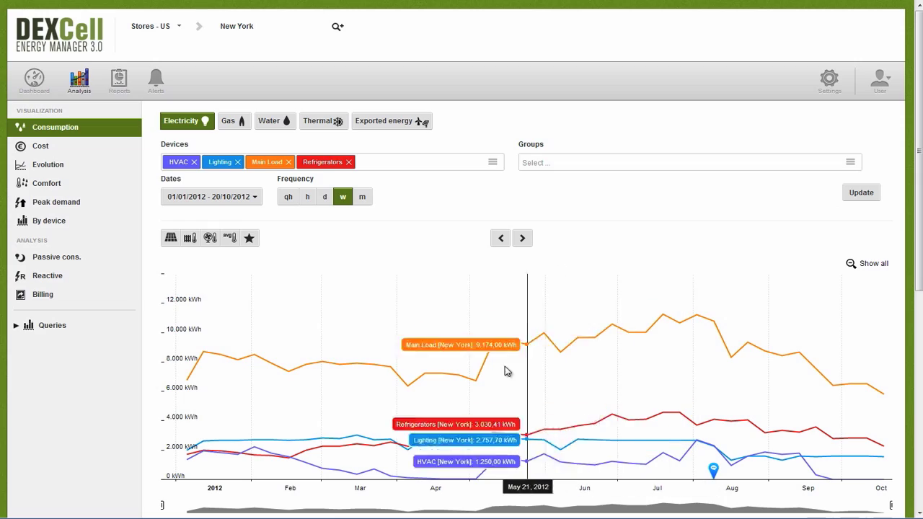
drag(919, 260, 920, 345)
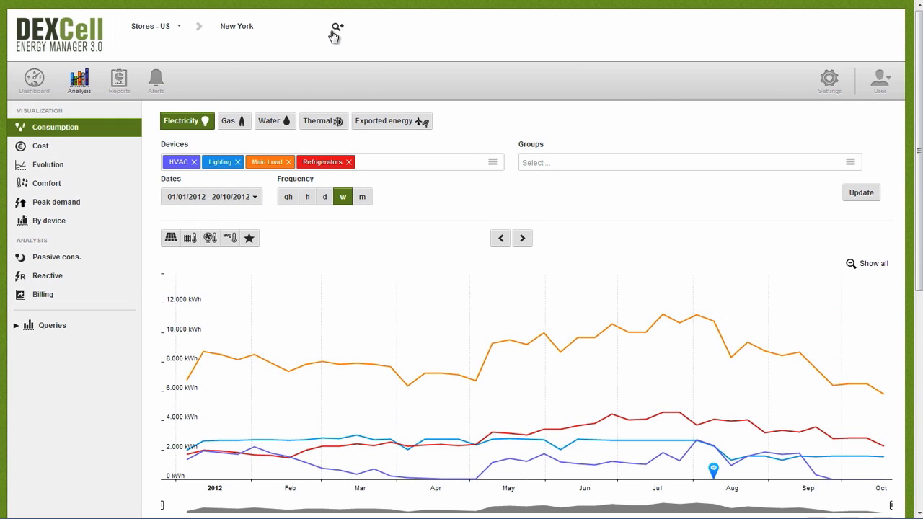
click(334, 32)
Return to All Stores - US and replace HVAC with the Main devices.
click(254, 63)
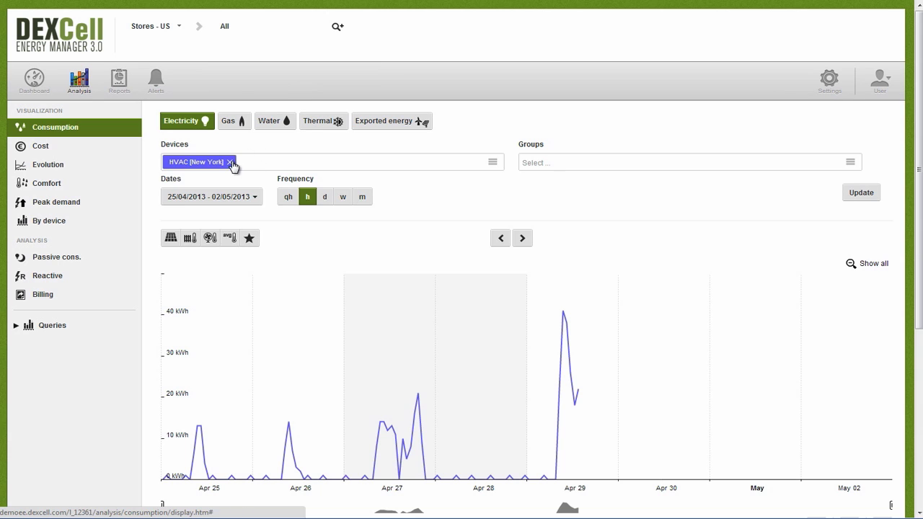
click(231, 163)
text(mai)
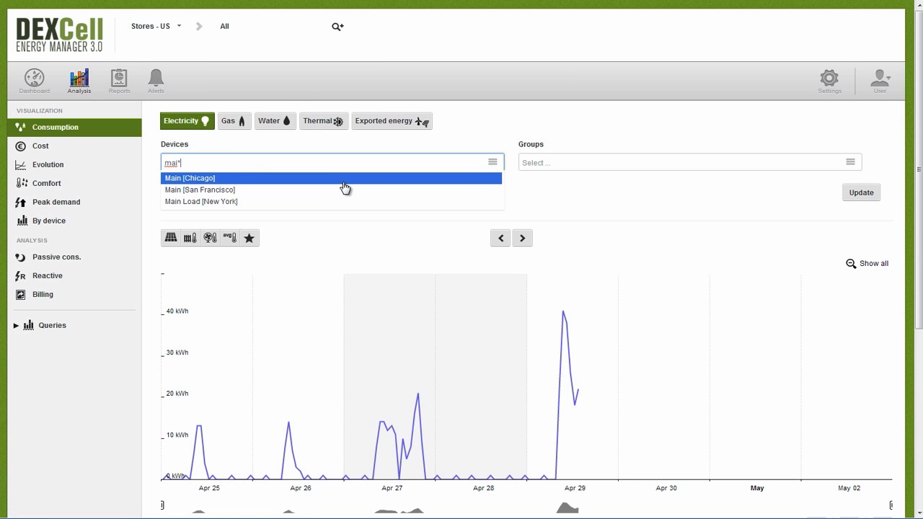
text(*)
key(Return)
Chart the Main devices hourly for 02/04/2013–09/04/2013 and review the table.
click(223, 197)
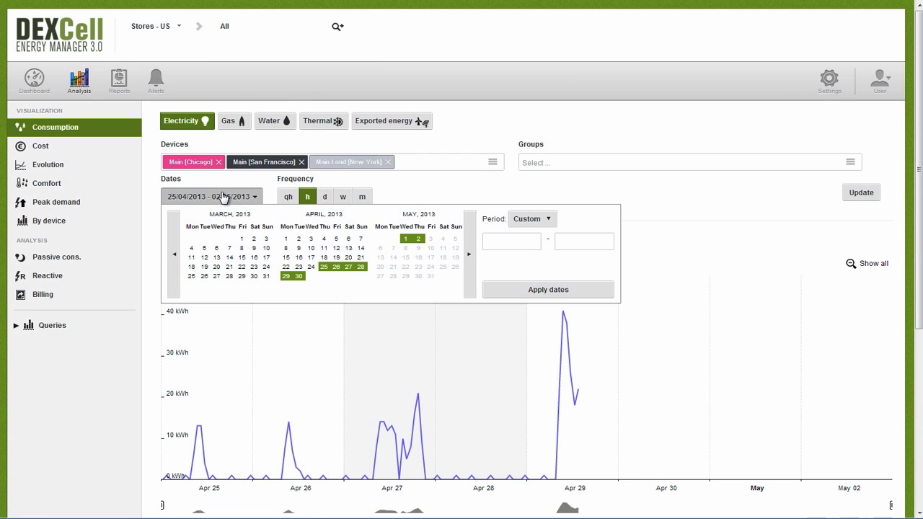
click(298, 239)
click(298, 248)
click(501, 289)
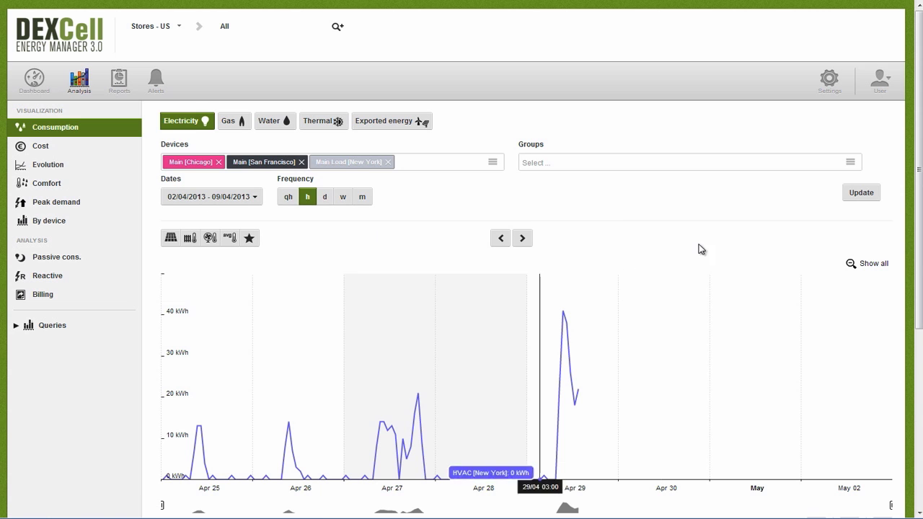
click(875, 192)
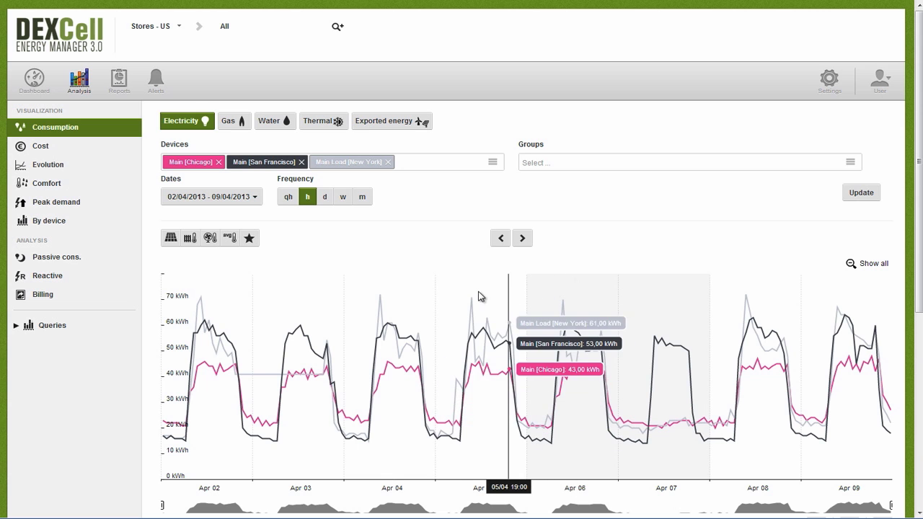
scroll(443, 296, down, 3)
scroll(444, 296, down, 2)
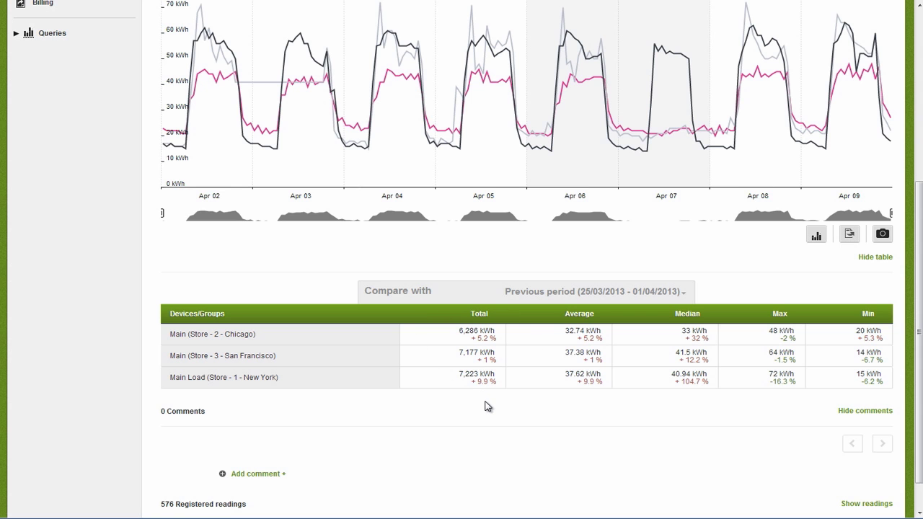
scroll(488, 406, up, 5)
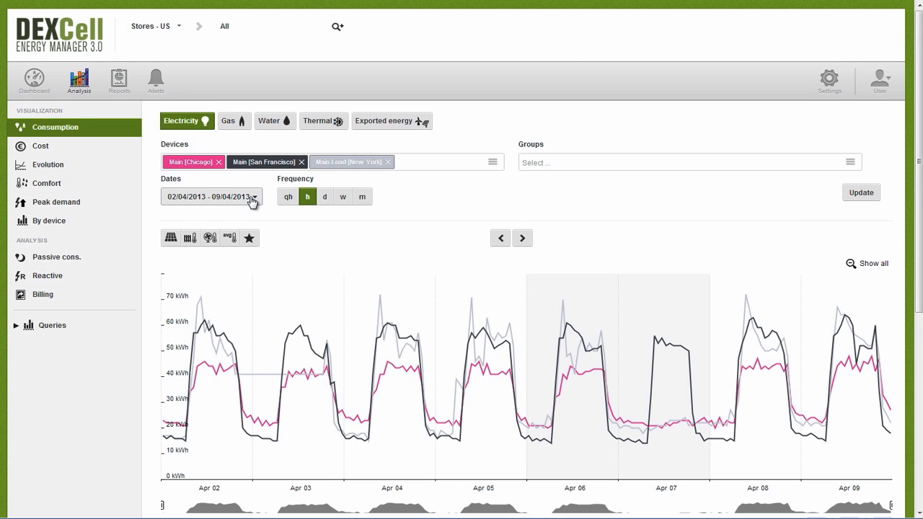
Chart the Main devices for the custom range 01/01/2012 to 20/10/2012.
click(254, 199)
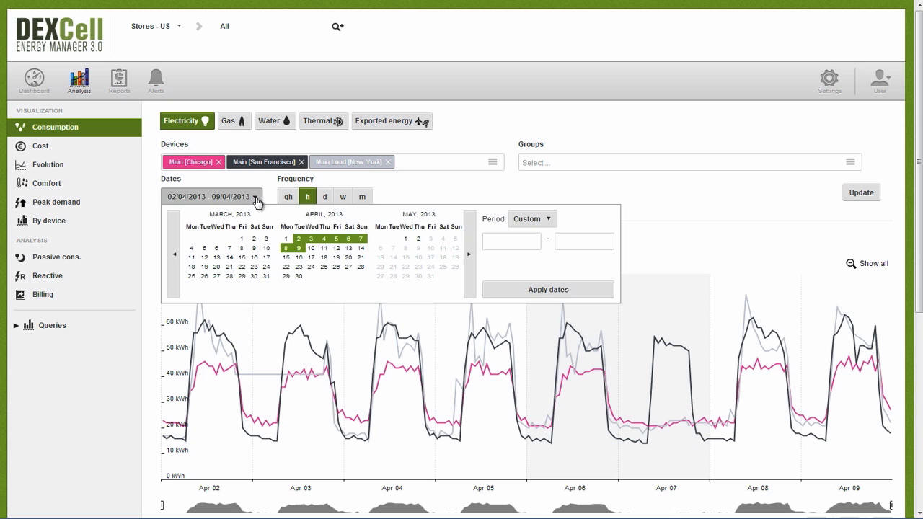
click(513, 238)
text(01/01/2012)
key(Tab)
text(2)
click(514, 289)
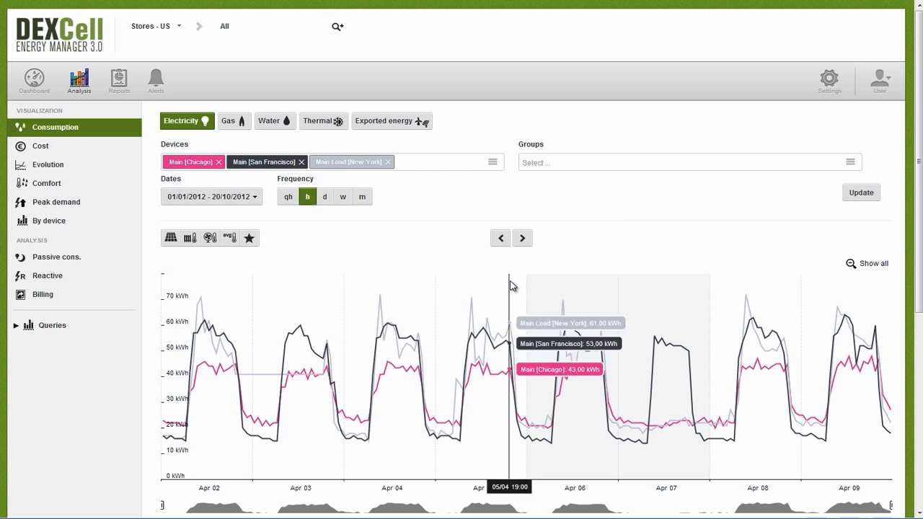
click(856, 199)
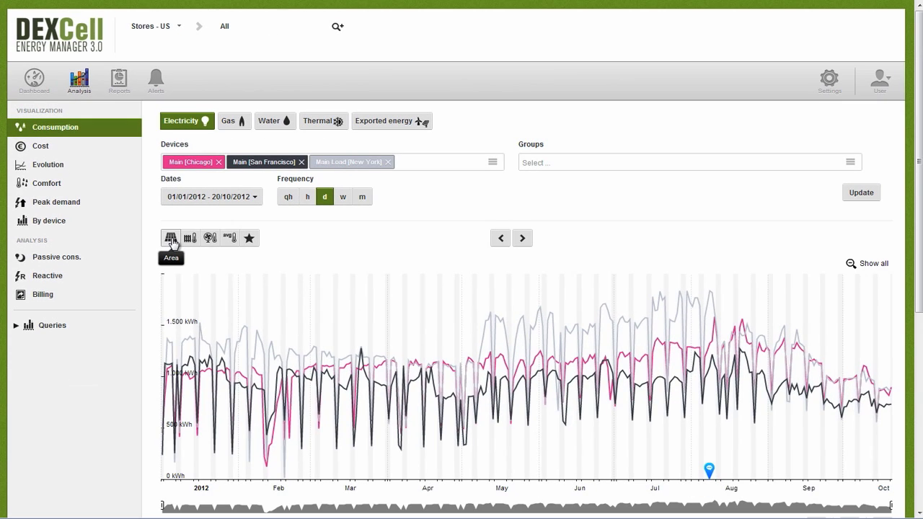
Show consumption per square foot and sort the summary table by Total.
click(171, 240)
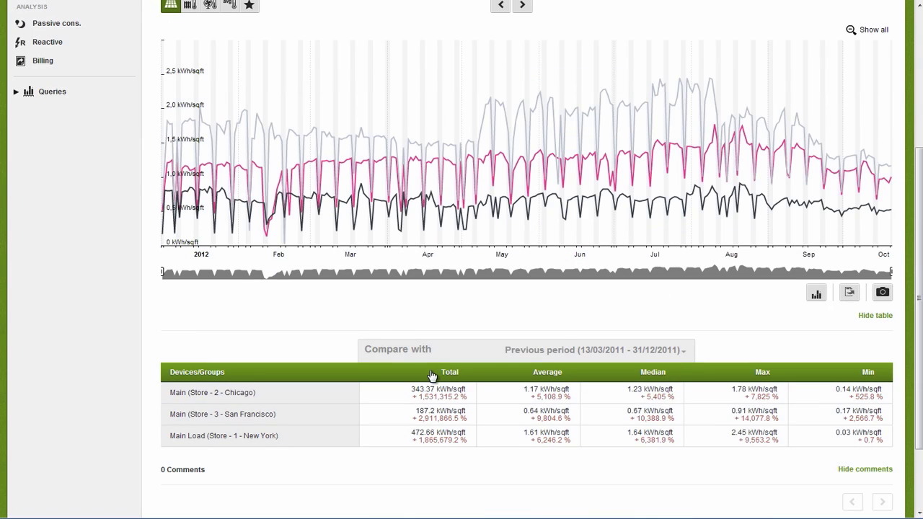
click(431, 373)
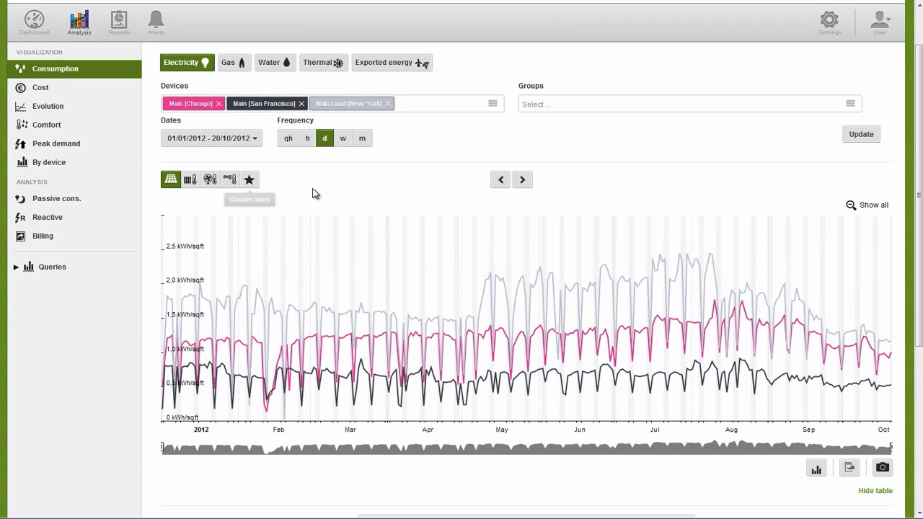
scroll(242, 269, up, 1)
Replace the three Main devices with the New York, Chicago and San Francisco Lighting devices.
click(389, 161)
click(301, 161)
click(219, 162)
click(258, 165)
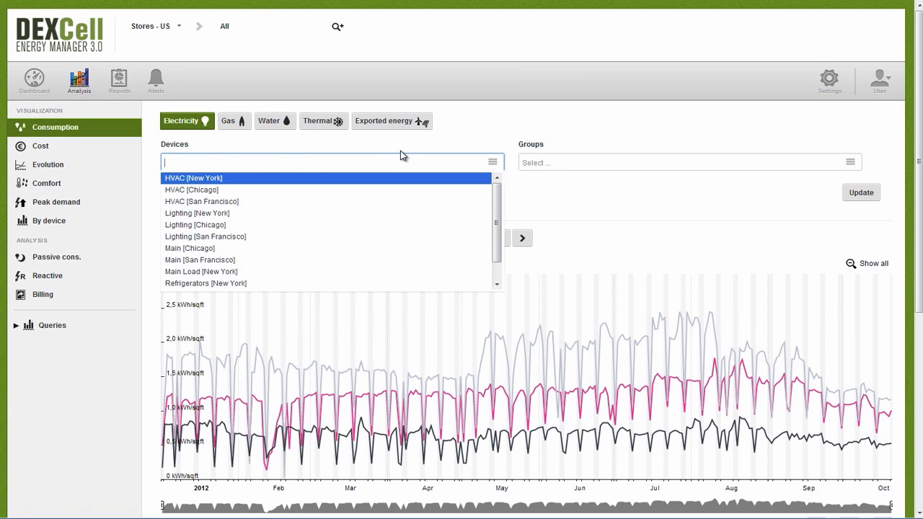
text(ligh)
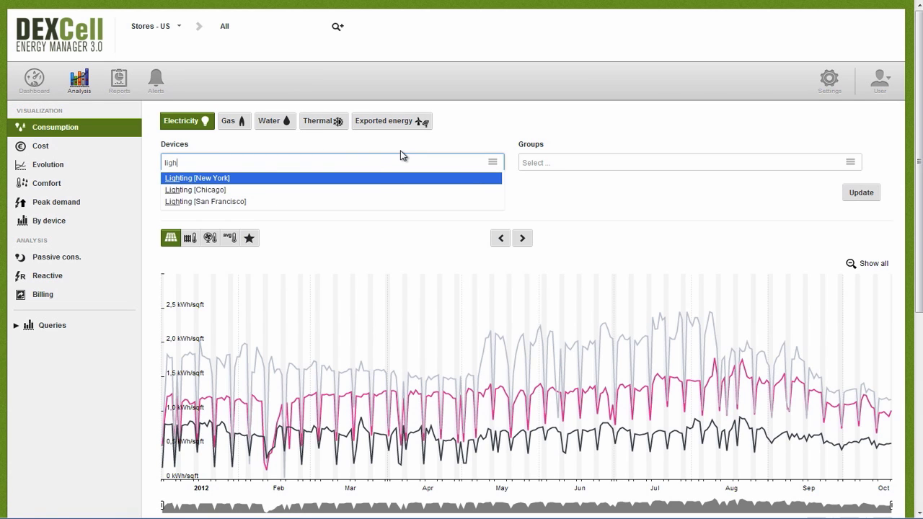
text(*)
key(Return)
click(862, 194)
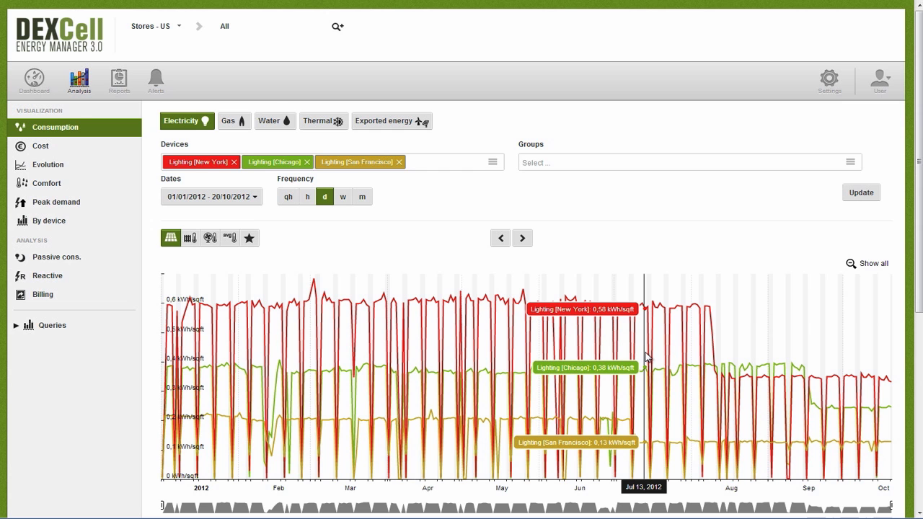
Sort the Lighting table by Total and zoom the chart to late July–mid-September 2012.
scroll(647, 357, down, 5)
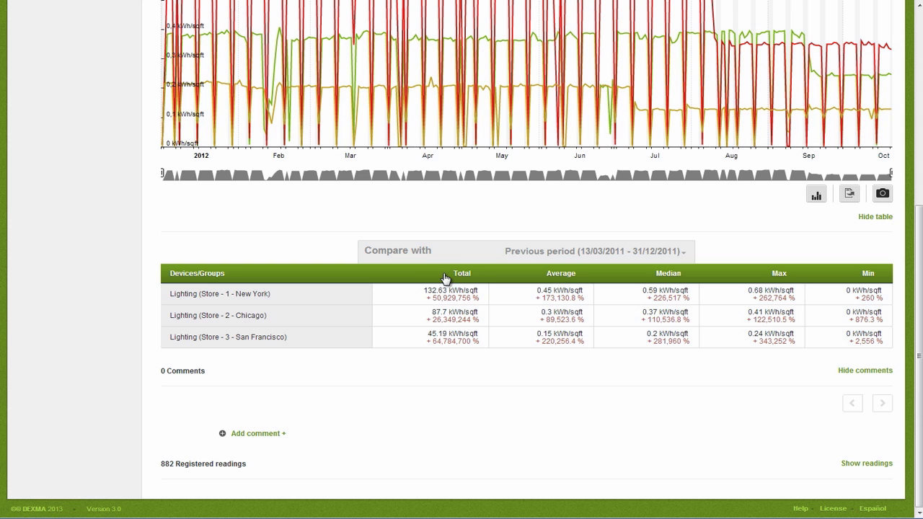
click(445, 274)
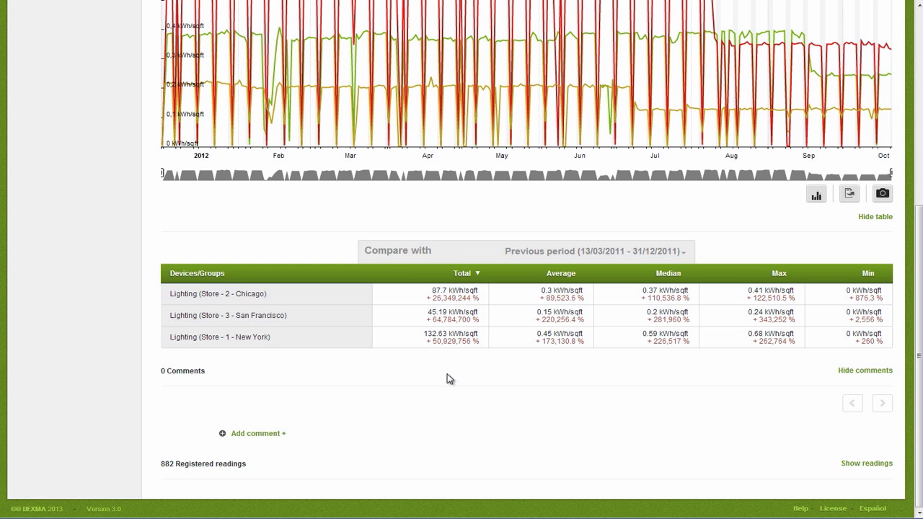
scroll(482, 232, up, 3)
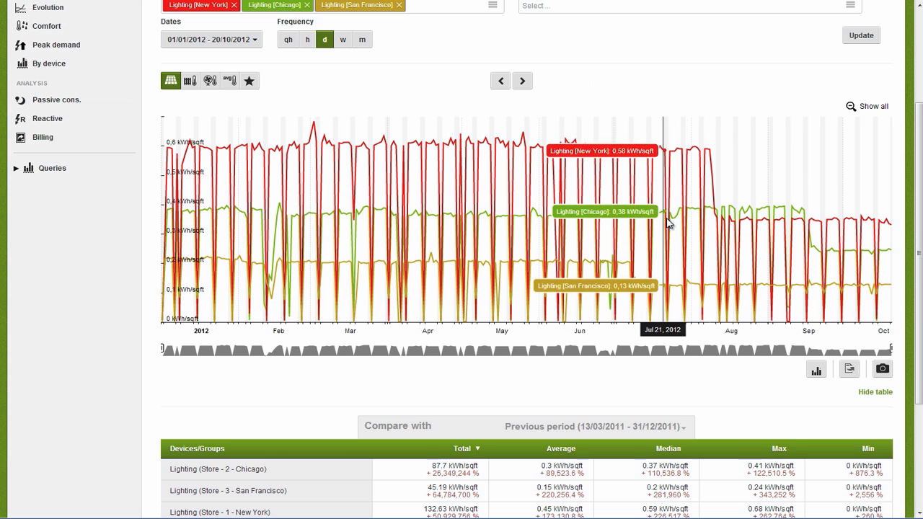
drag(662, 226, 800, 235)
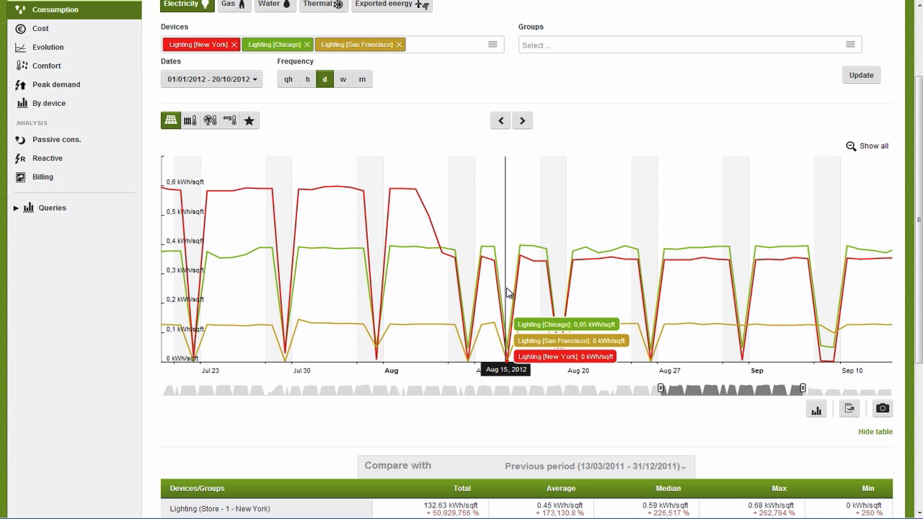
scroll(507, 292, down, 4)
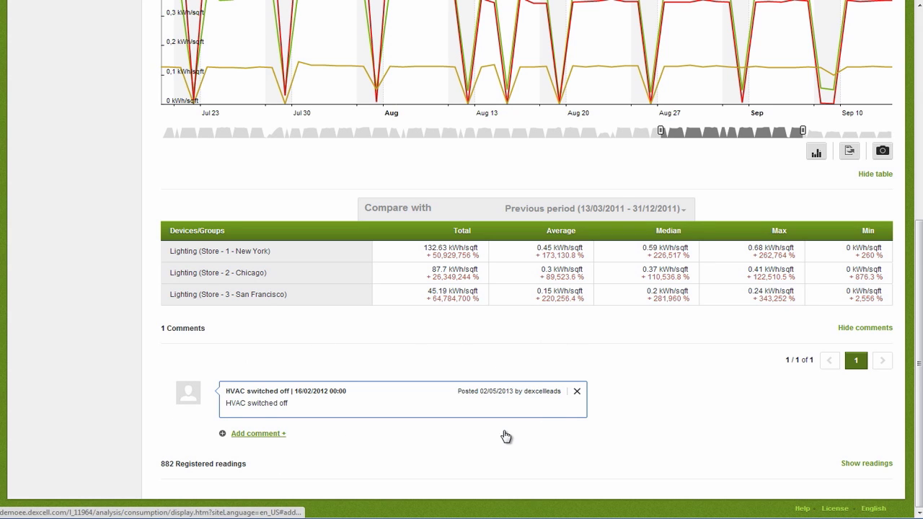
Start a comment dated 08/08/2012 titled 'Lighting supermarket NY' with its body text.
click(267, 434)
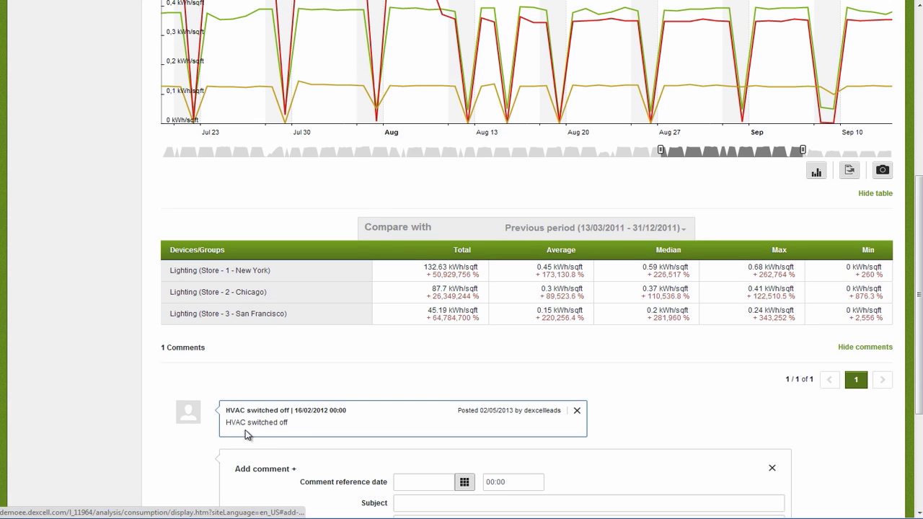
click(433, 479)
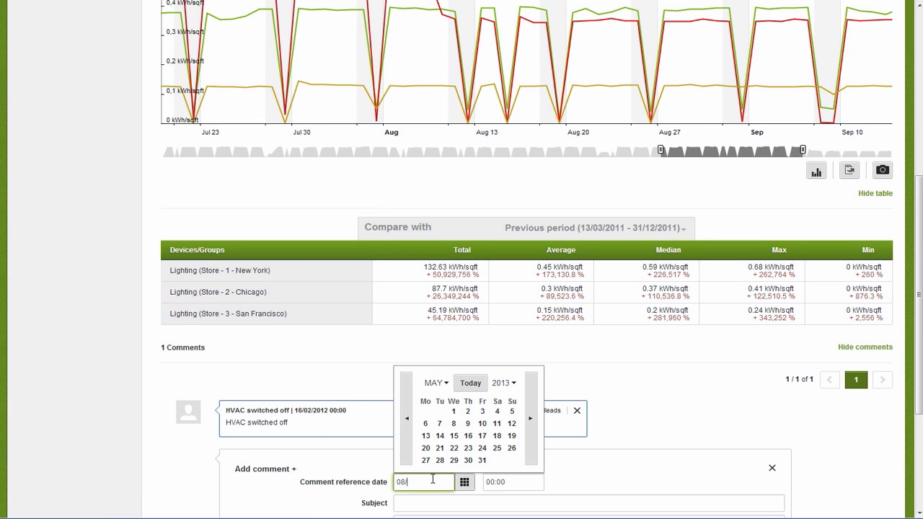
text(08/08/2012)
key(Tab)
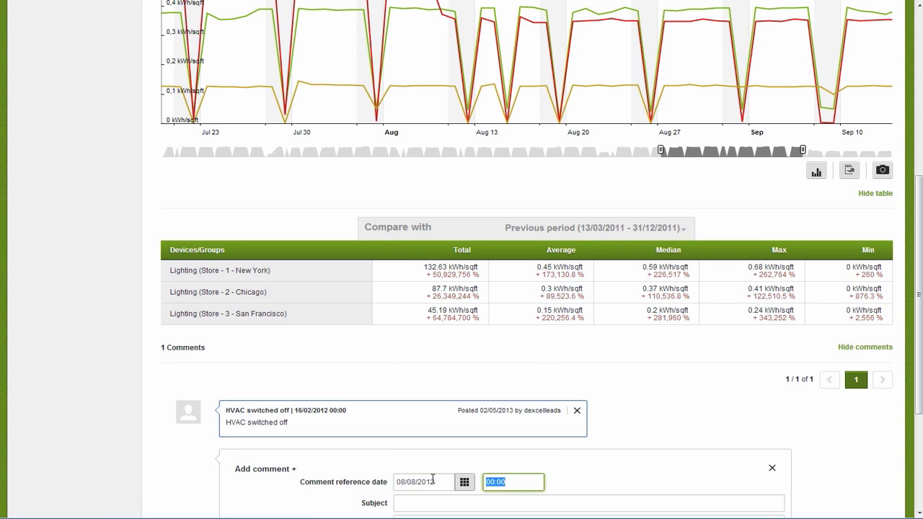
scroll(426, 441, down, 5)
click(436, 302)
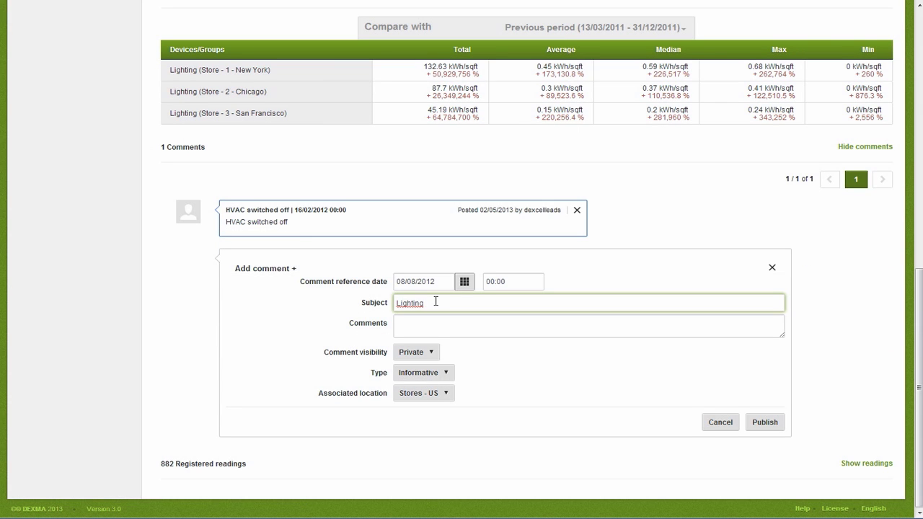
key(Tab)
text(S)
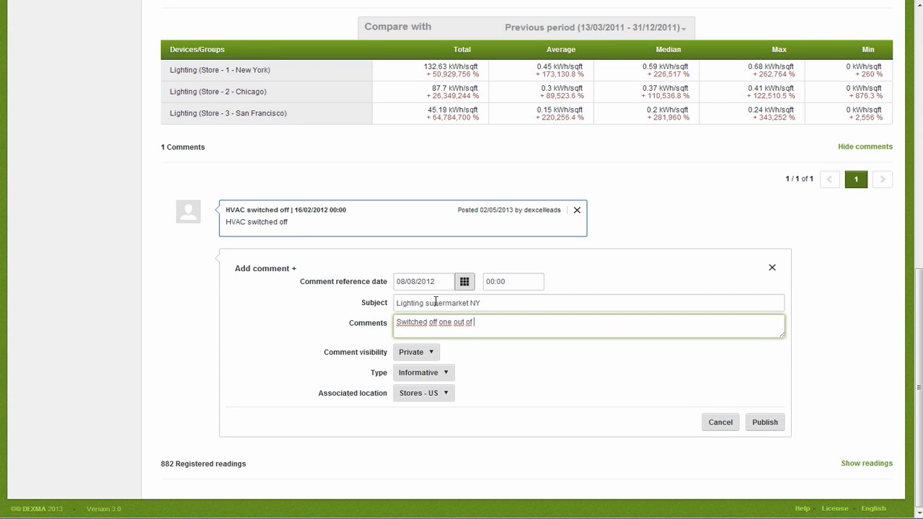
Make the comment Public, associate it with New York, and publish it.
click(422, 353)
click(424, 367)
click(429, 392)
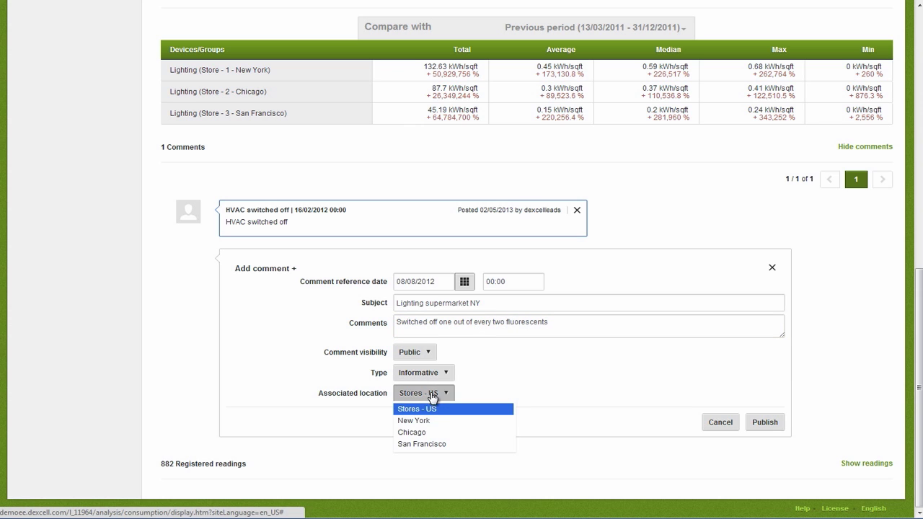
click(427, 419)
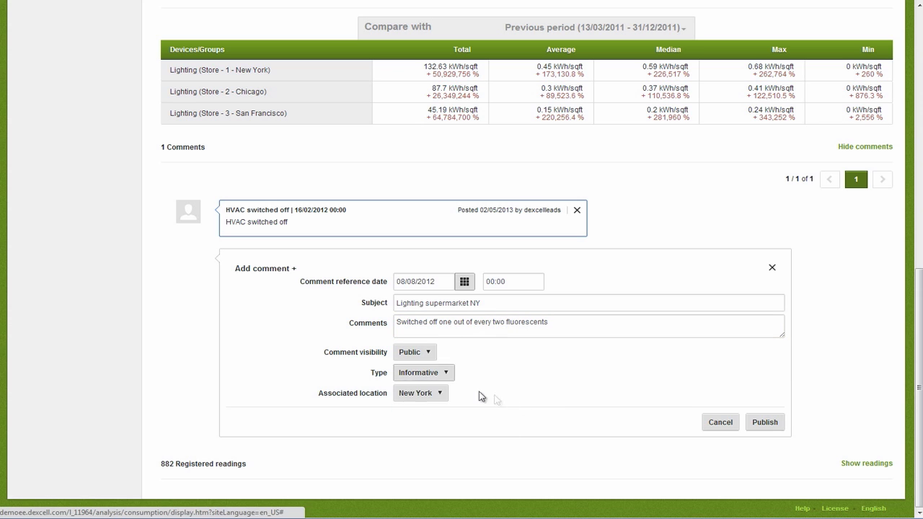
click(766, 423)
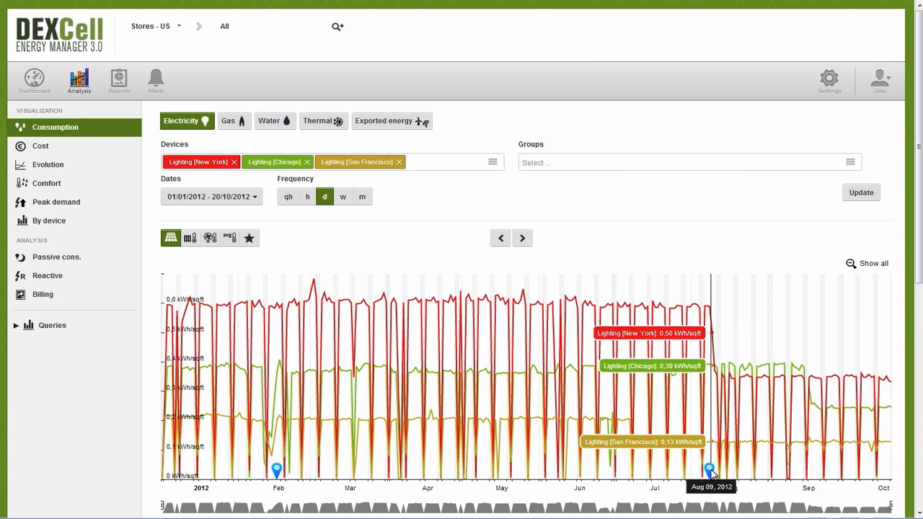
mouse_move(710, 471)
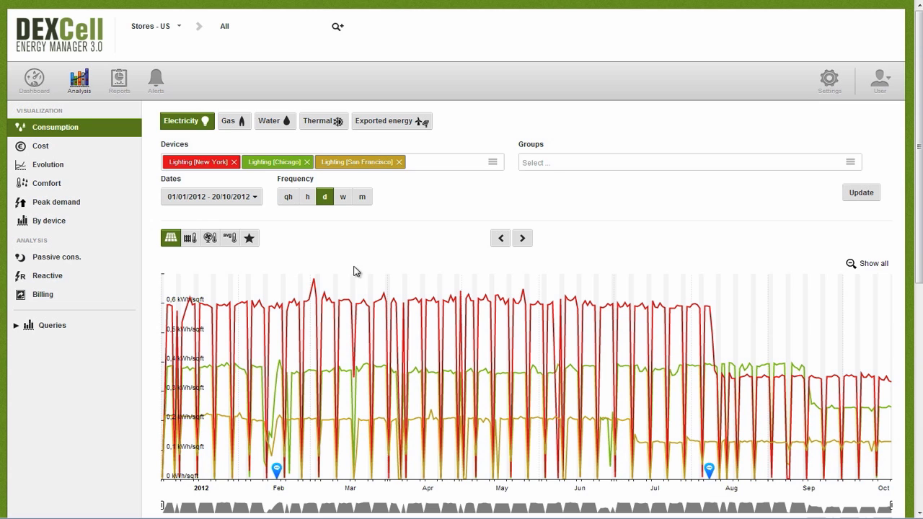
Open the Evolution analysis for the New York store's Lighting device.
click(52, 167)
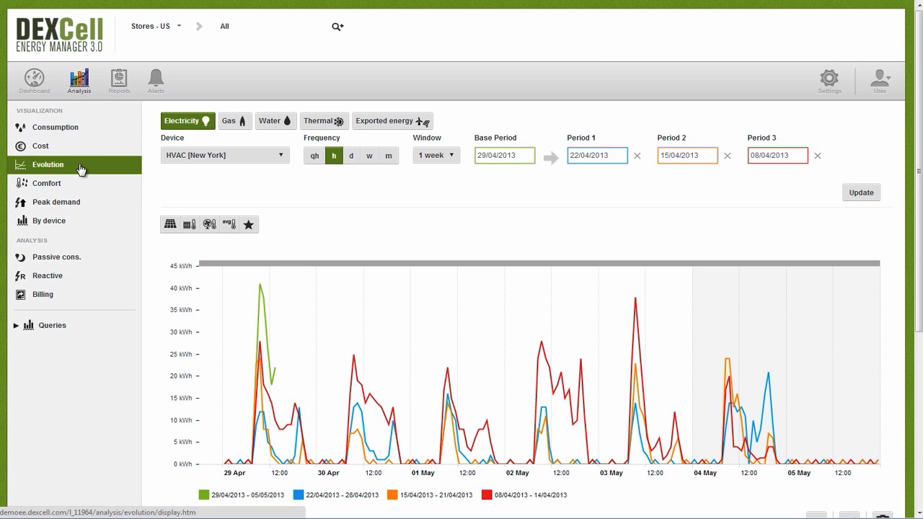
click(338, 26)
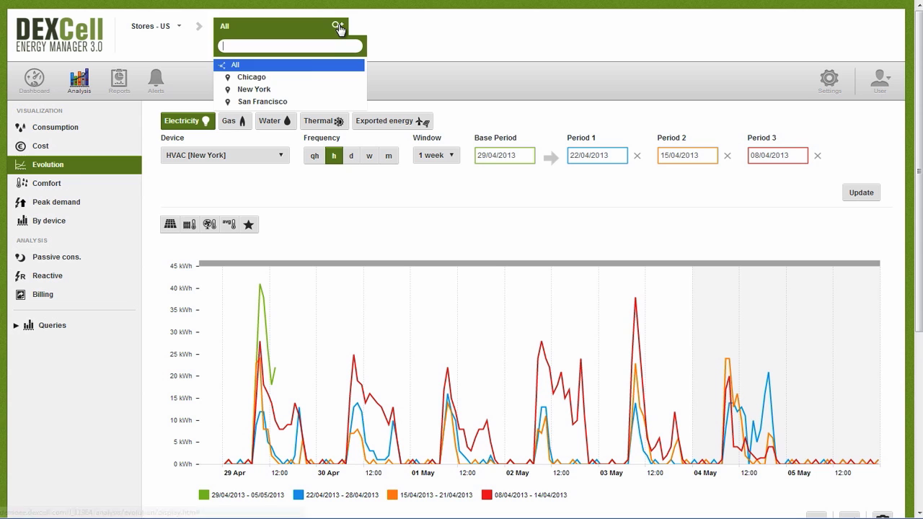
click(285, 91)
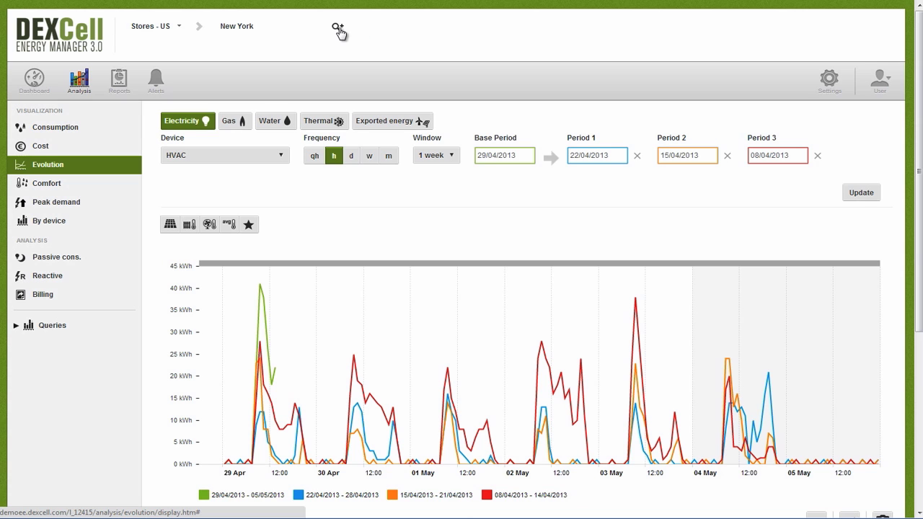
click(276, 158)
click(217, 208)
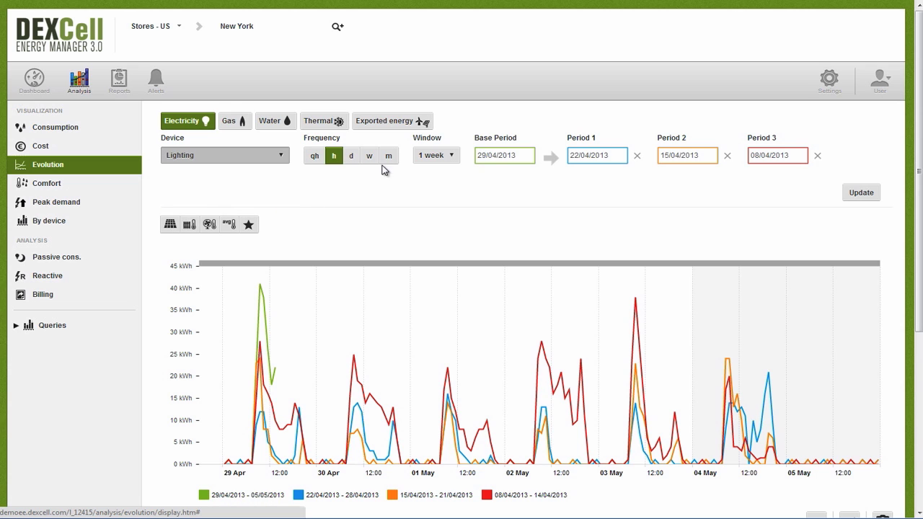
Compare base week 15/10/2012 with Period 1 21/05/2012, dropping Periods 2 and 3, and update.
click(519, 159)
text(1)
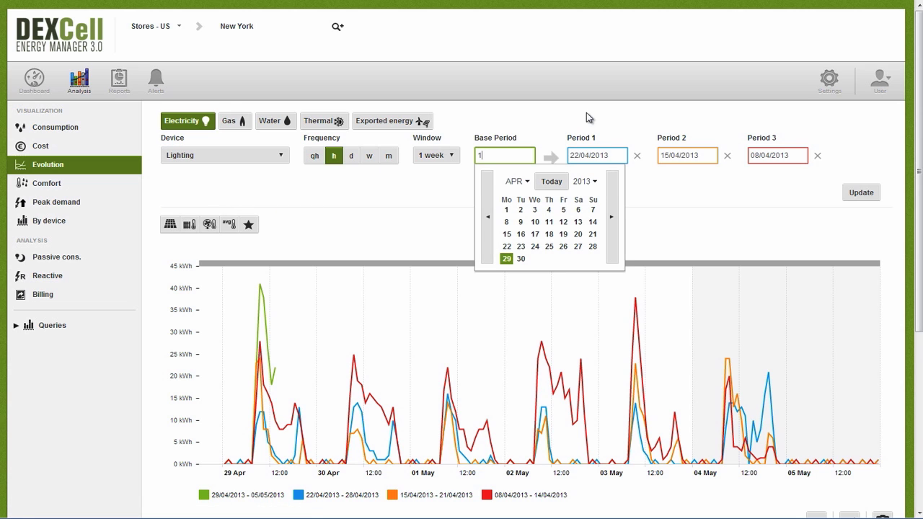
text(5/10/2012)
key(Tab)
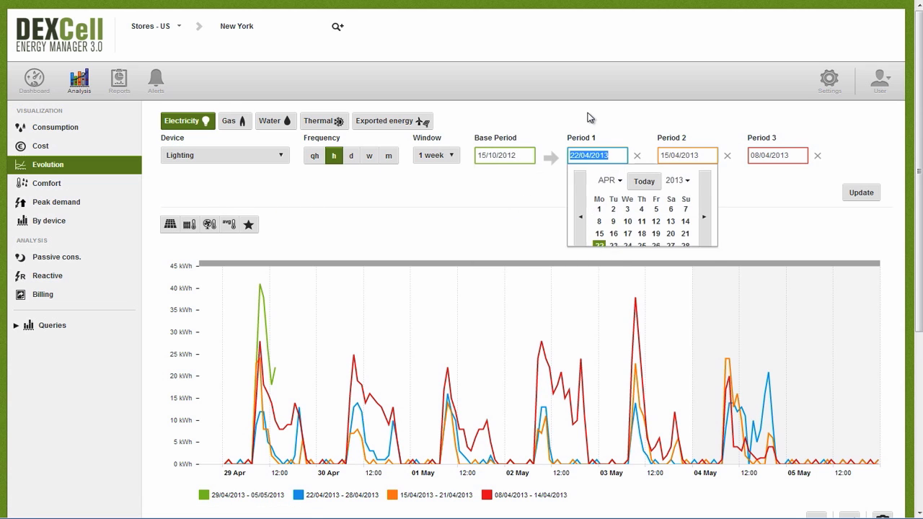
text(21/)
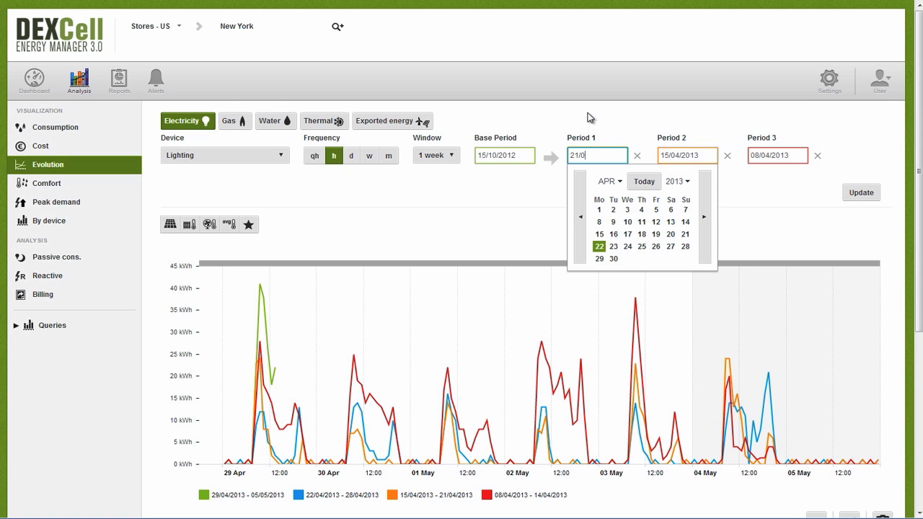
text(05/2012)
click(727, 157)
click(817, 156)
click(849, 192)
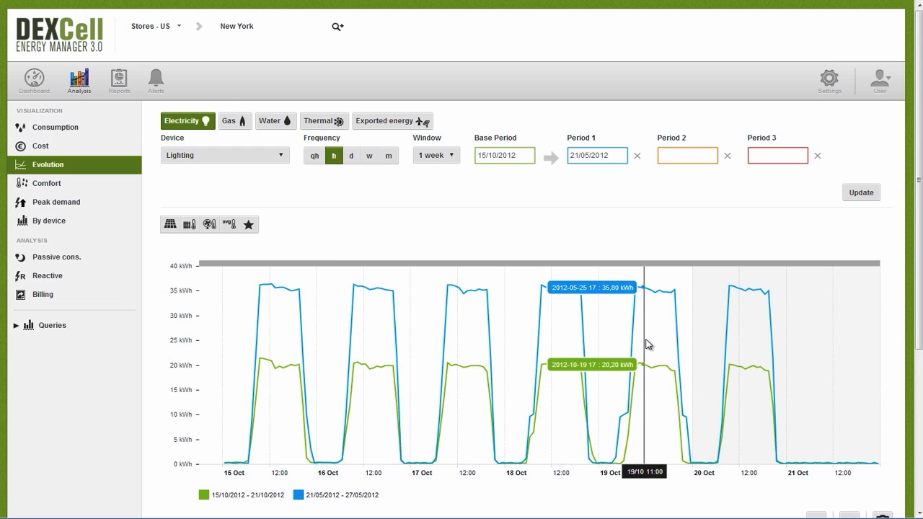
Zoom into 17–18 Oct and review the totals table: 2,757.70 vs 1,535.80 kWh, +44.31 %.
drag(427, 337, 617, 342)
scroll(402, 334, down, 3)
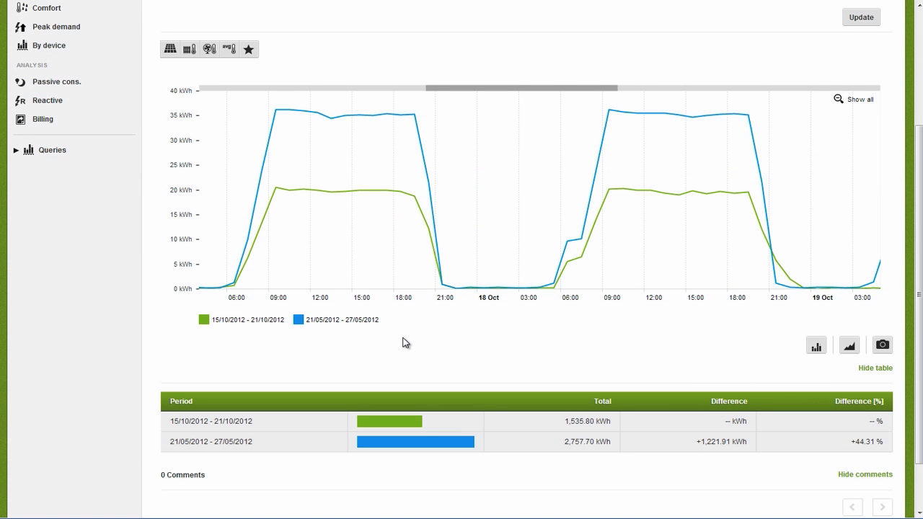
scroll(400, 335, down, 1)
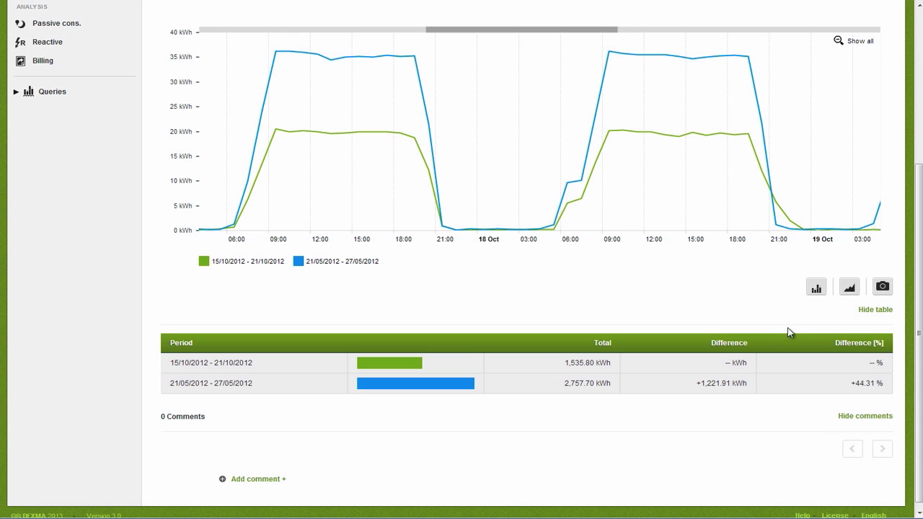
scroll(597, 300, up, 3)
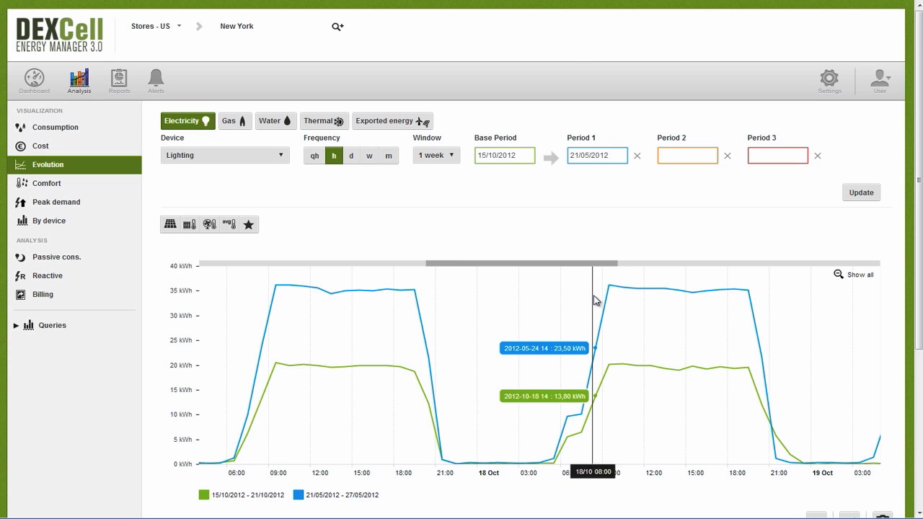
Show the Cost analysis for Lighting over the week 01/10/2012–08/10/2012.
click(52, 147)
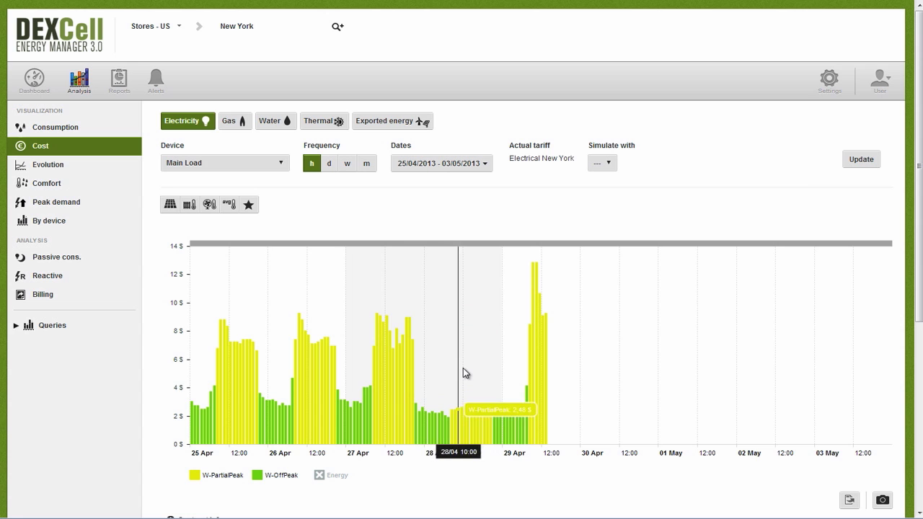
click(281, 168)
click(186, 212)
click(440, 163)
click(404, 216)
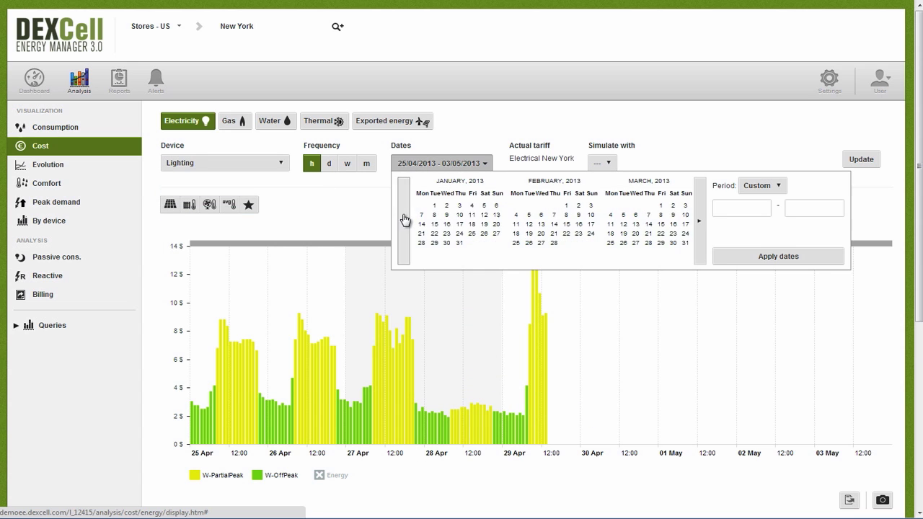
click(405, 220)
click(405, 220)
click(422, 206)
click(778, 256)
click(848, 166)
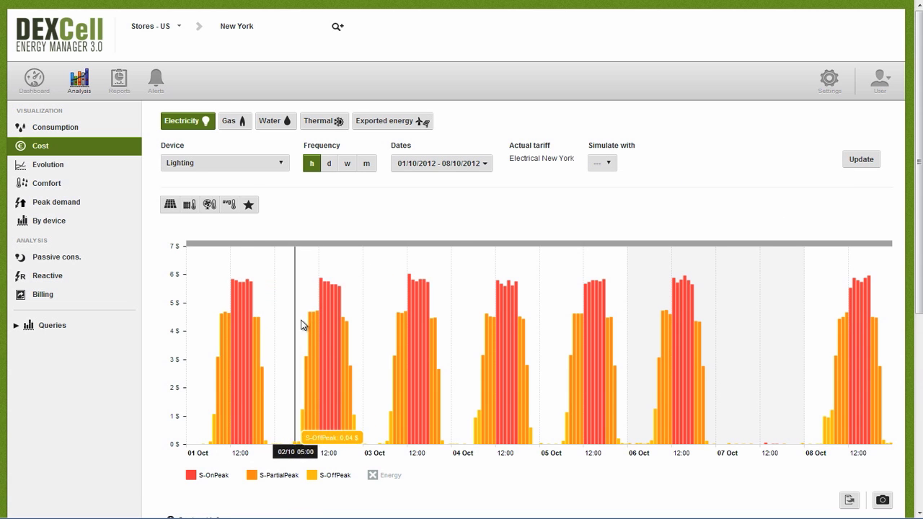
View the contract's tariff structure, then close it.
scroll(447, 325, down, 3)
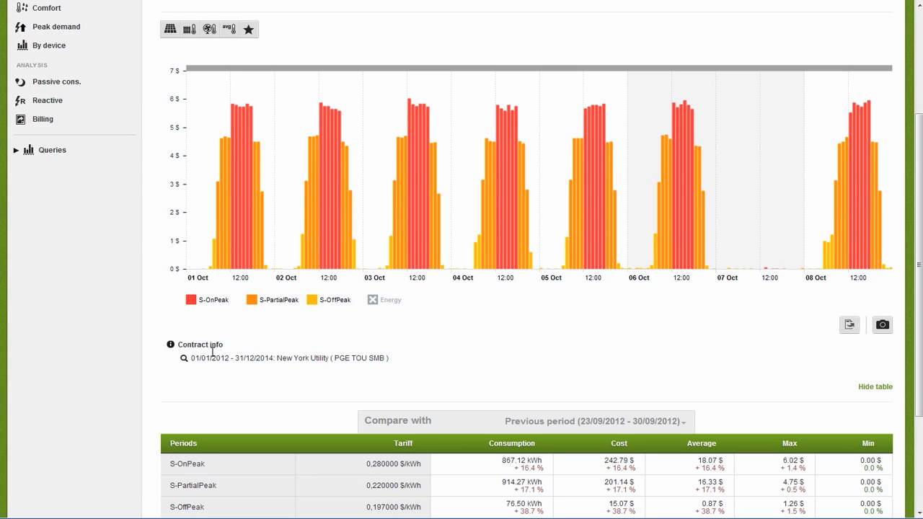
click(181, 359)
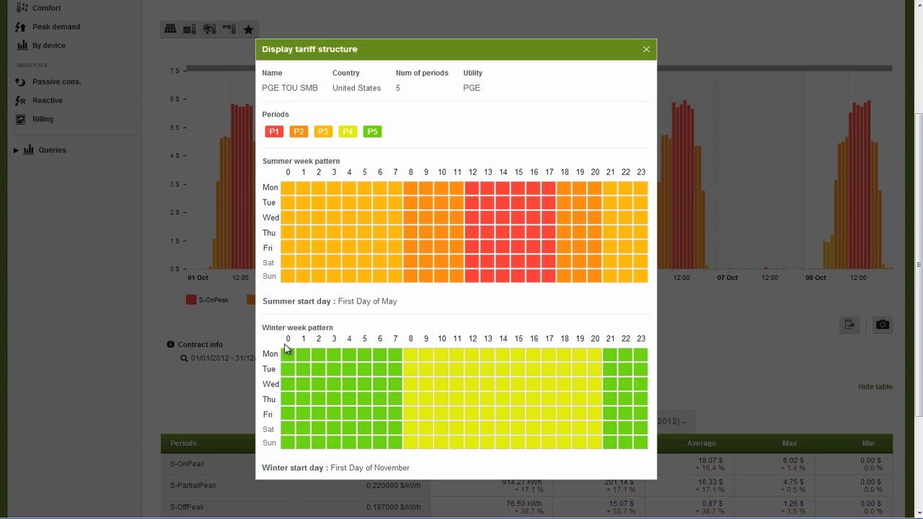
click(646, 50)
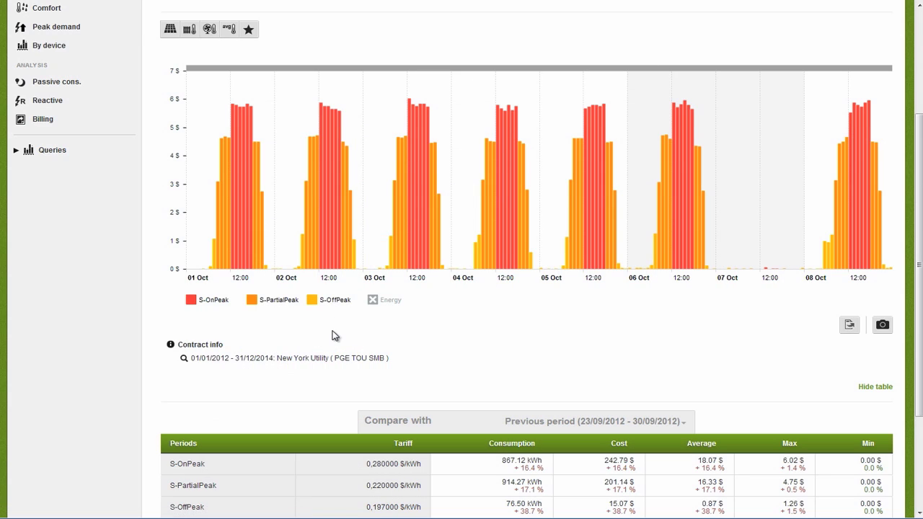
scroll(332, 332, up, 3)
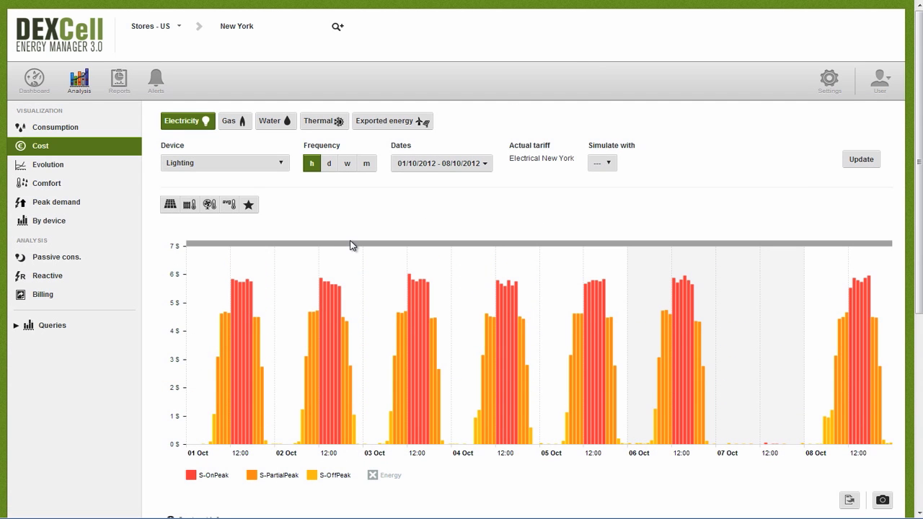
click(483, 167)
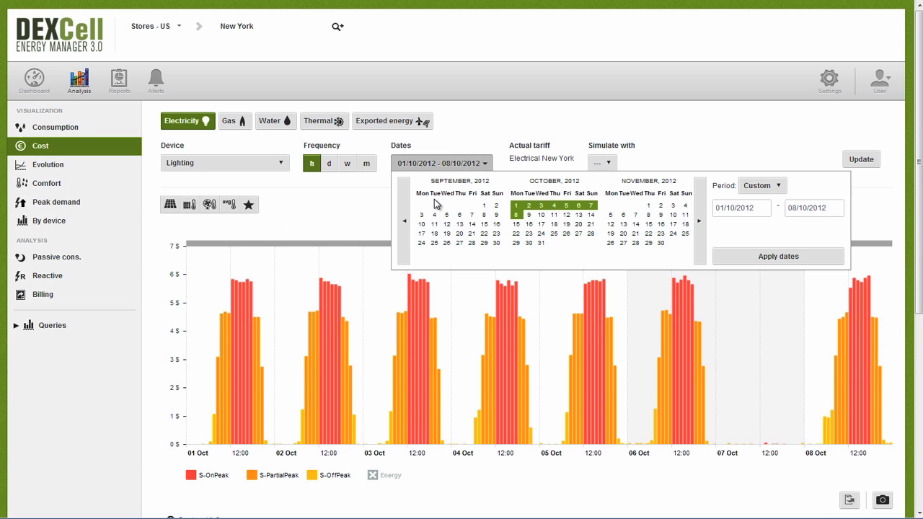
click(410, 212)
click(410, 210)
click(409, 211)
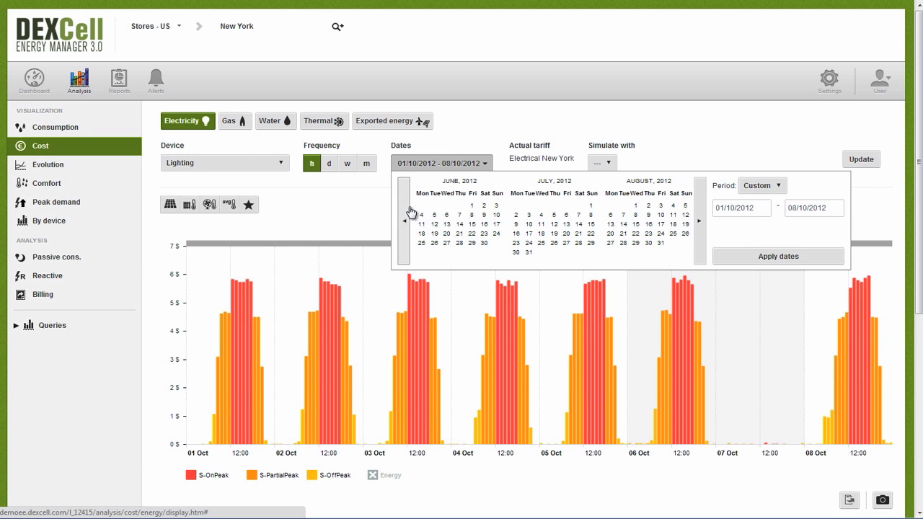
click(423, 224)
click(496, 224)
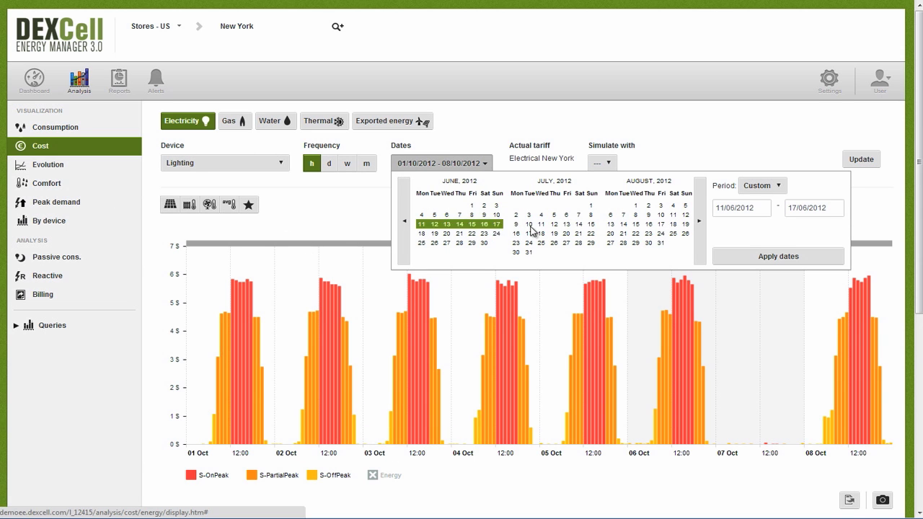
click(750, 256)
click(866, 158)
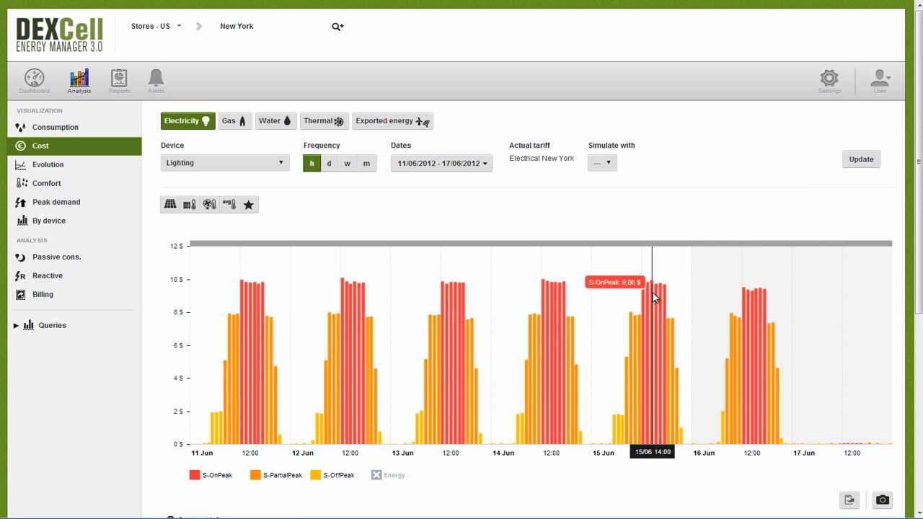
scroll(548, 290, down, 5)
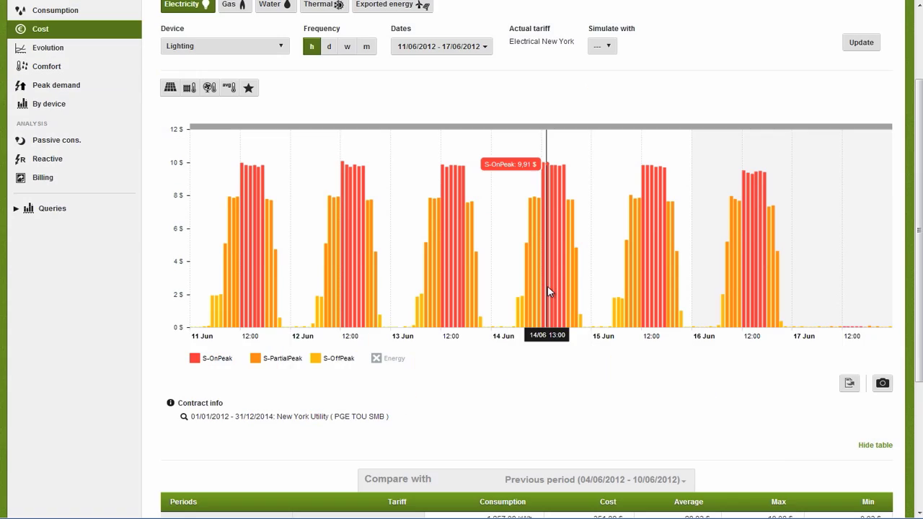
scroll(548, 292, down, 2)
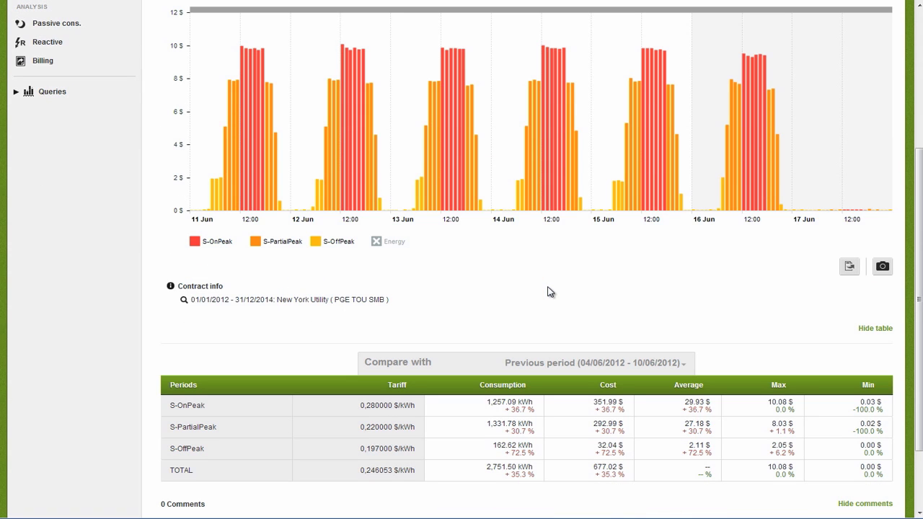
scroll(548, 292, down, 2)
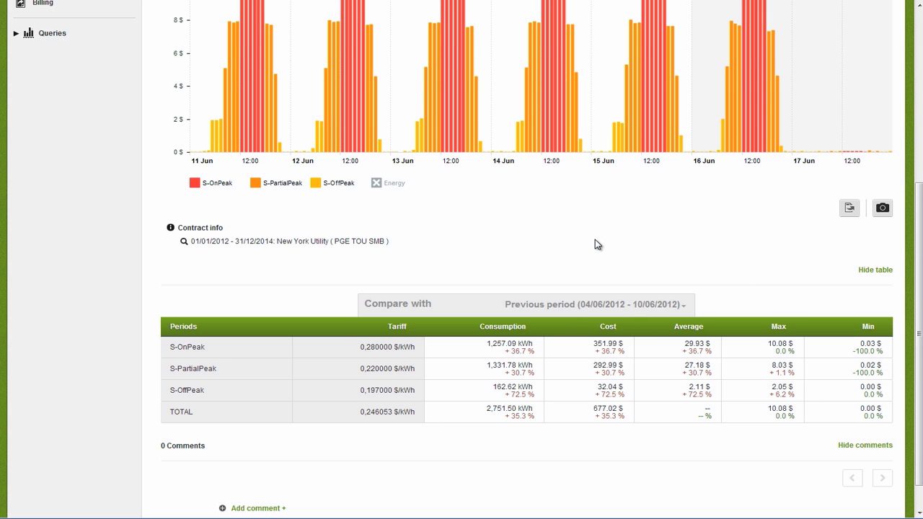
scroll(595, 240, up, 5)
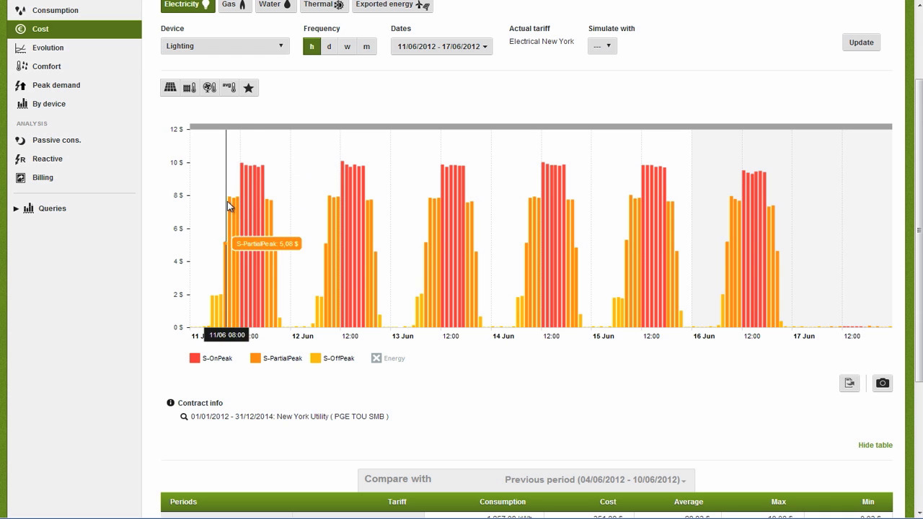
scroll(245, 255, down, 3)
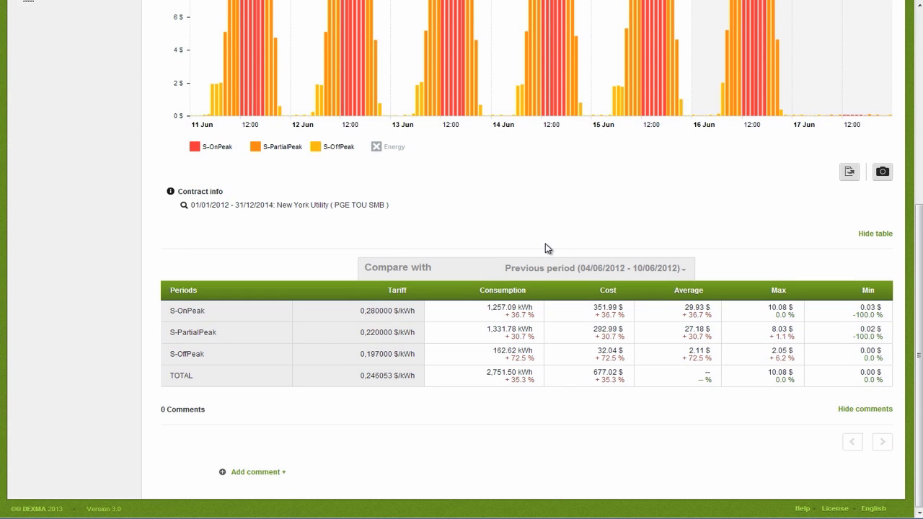
scroll(545, 248, up, 3)
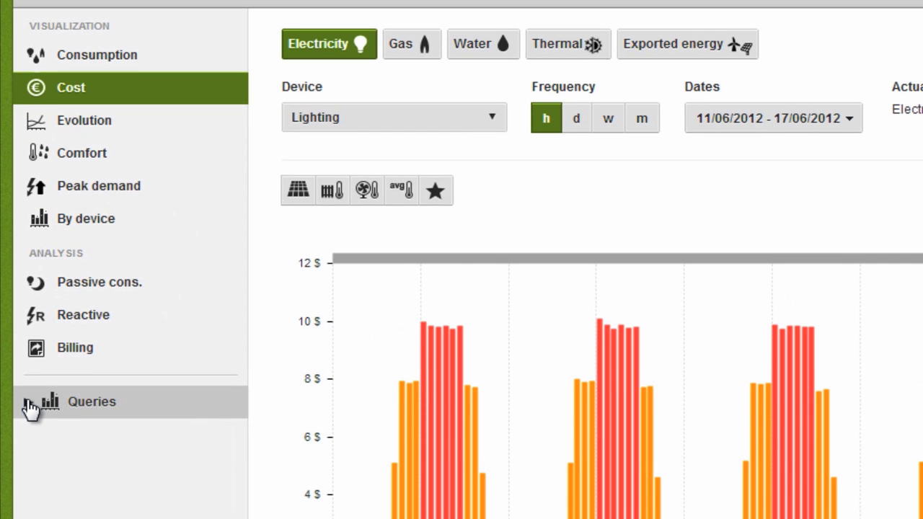
Load the saved 'Yearly HVAC analysis' query from the Queries list.
click(26, 414)
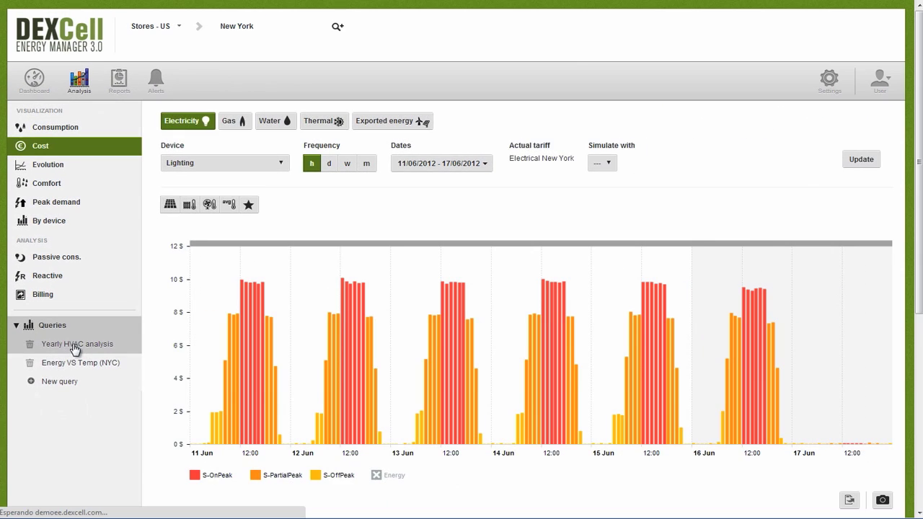
click(130, 435)
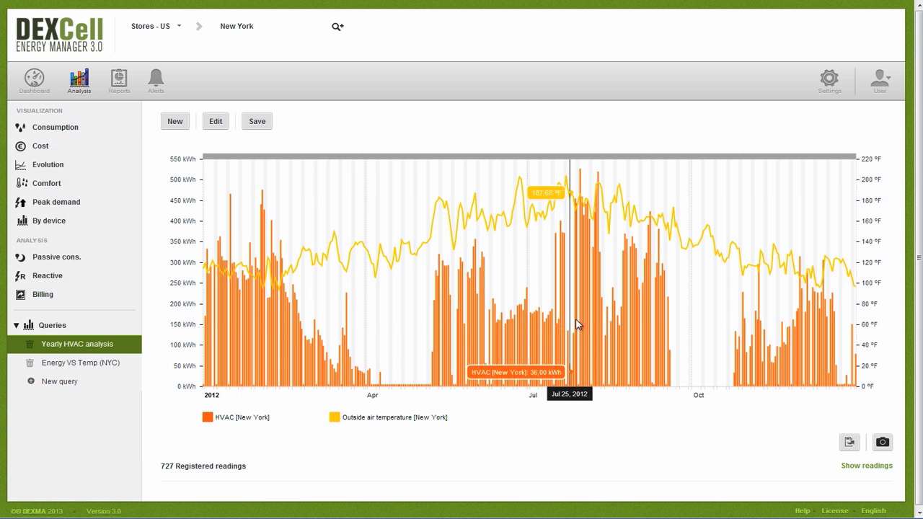
Browse Basic energy reports, expanding the Cost and energy, HVAC Regression and Electrical bill simulation groups.
click(121, 87)
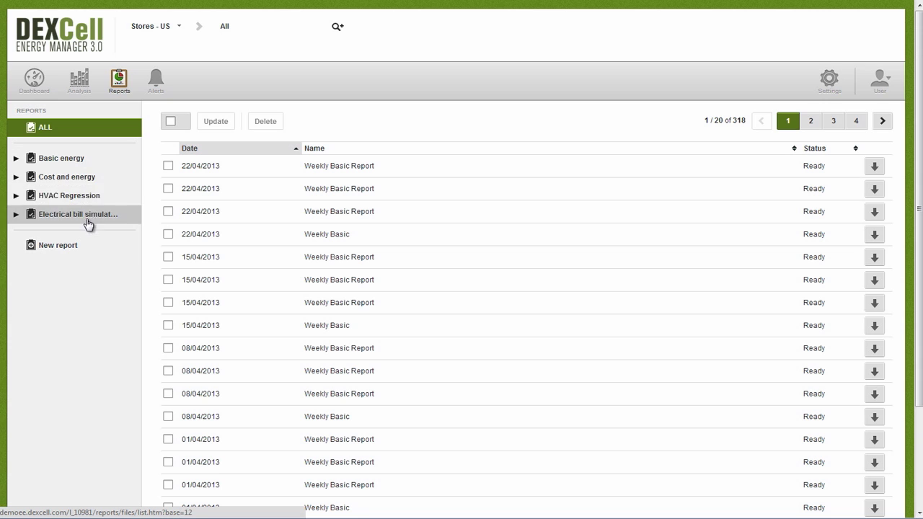
click(32, 159)
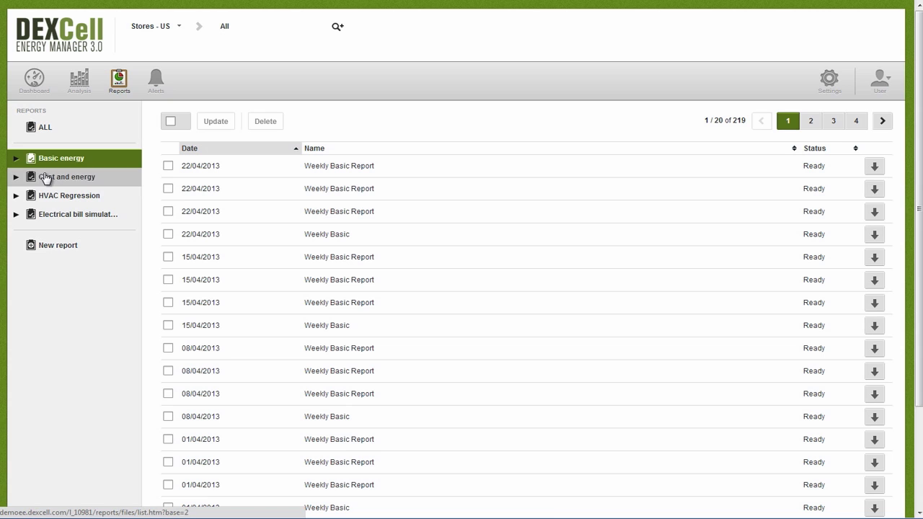
click(17, 178)
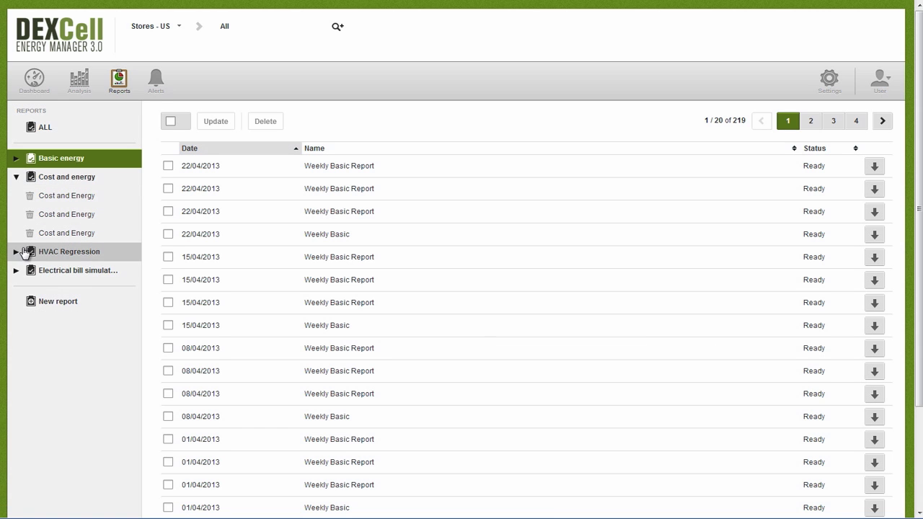
click(16, 252)
click(16, 328)
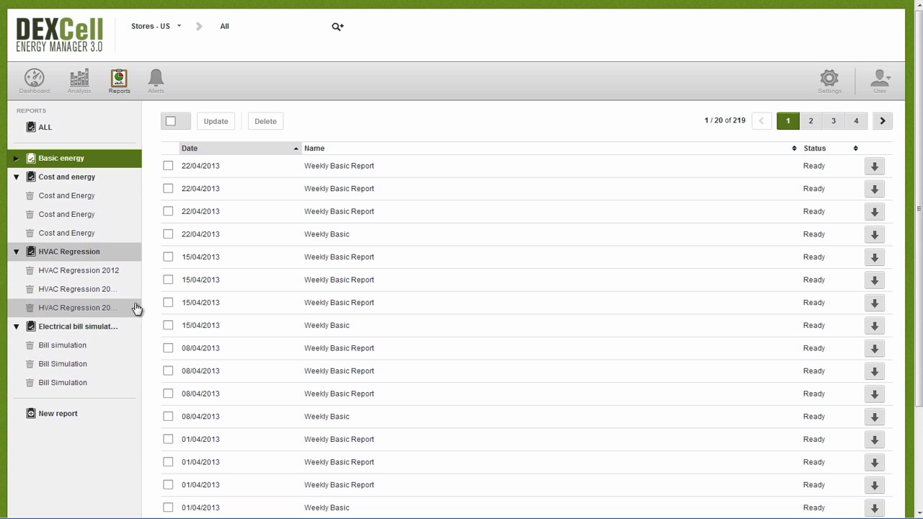
Begin a new Electrical bill simulation report, then abandon it for the ALL reports list.
click(57, 414)
click(654, 359)
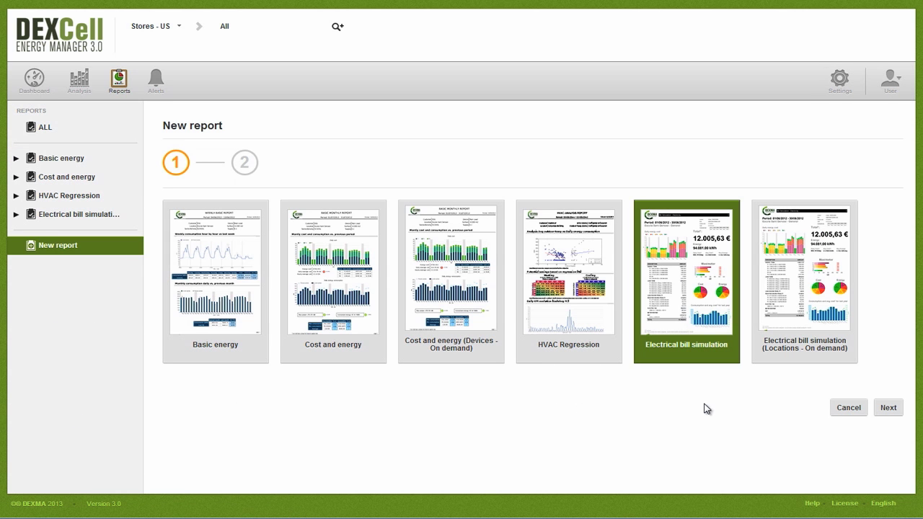
click(888, 407)
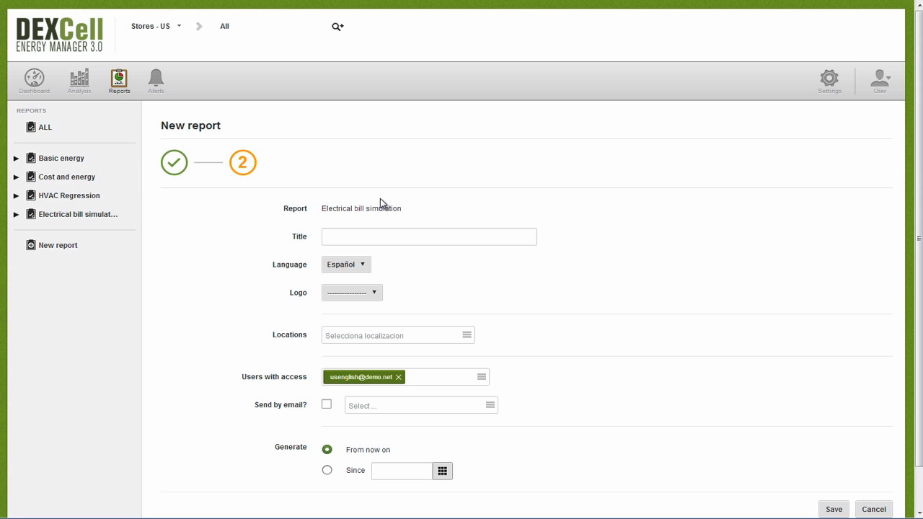
click(50, 134)
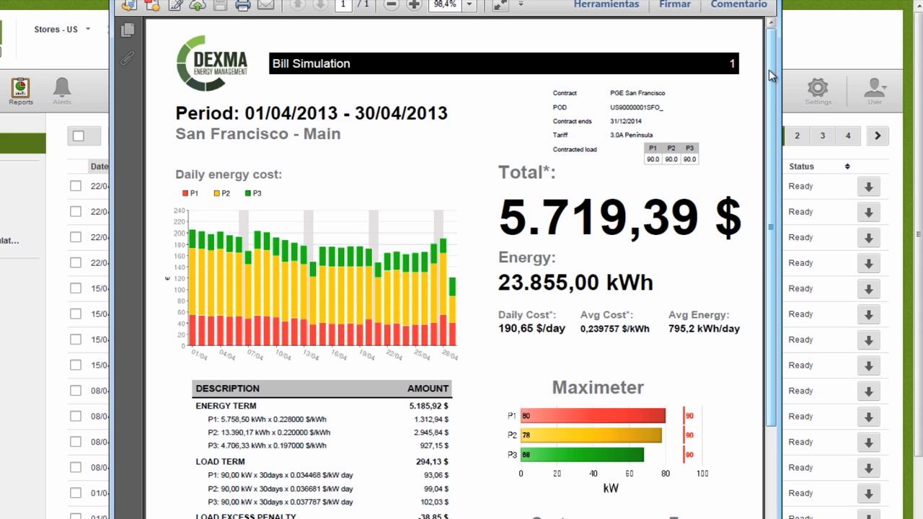
Scroll through the April 2013 Bill Simulation PDF and return to the 318-report list.
drag(773, 76, 750, 256)
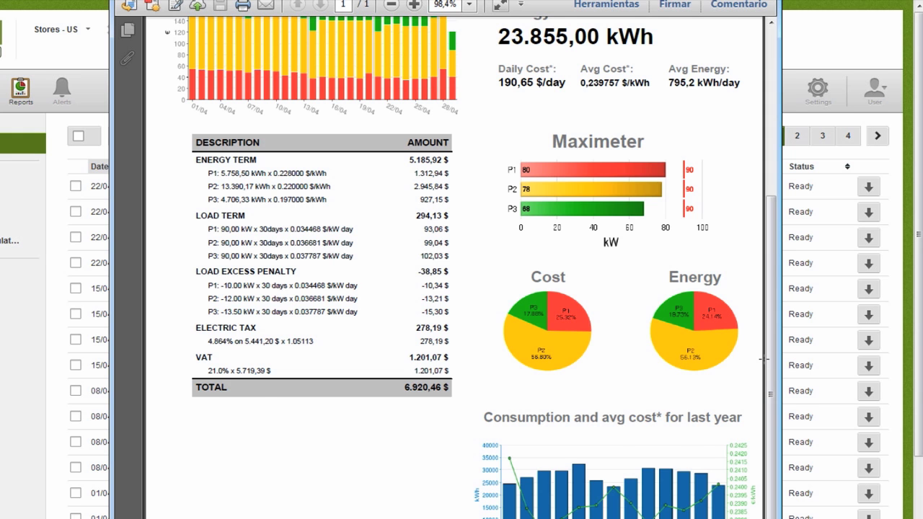
scroll(766, 358, up, 5)
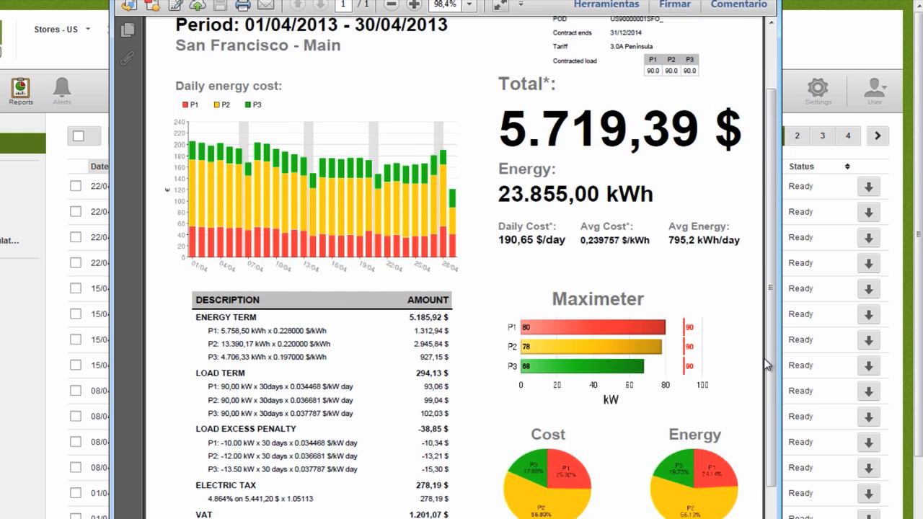
scroll(766, 365, up, 3)
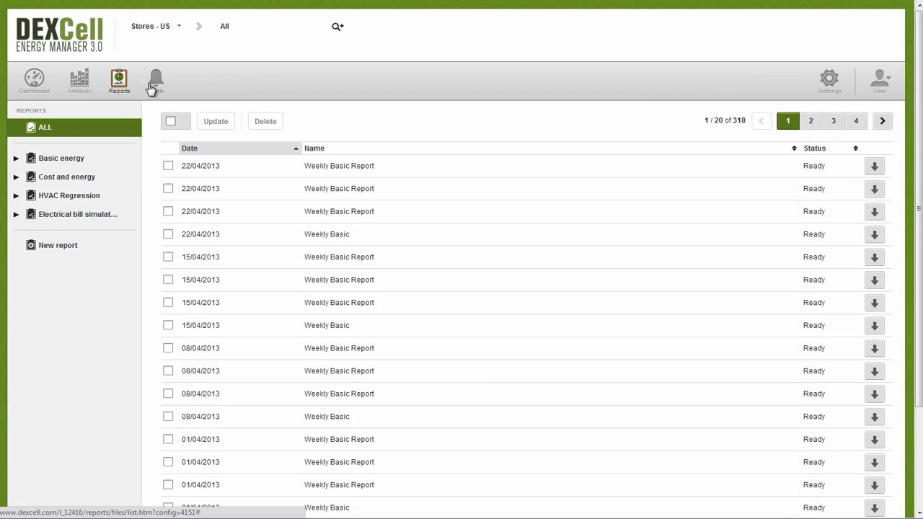
Show the Alerts page with the Threshold alert group expanded.
click(152, 85)
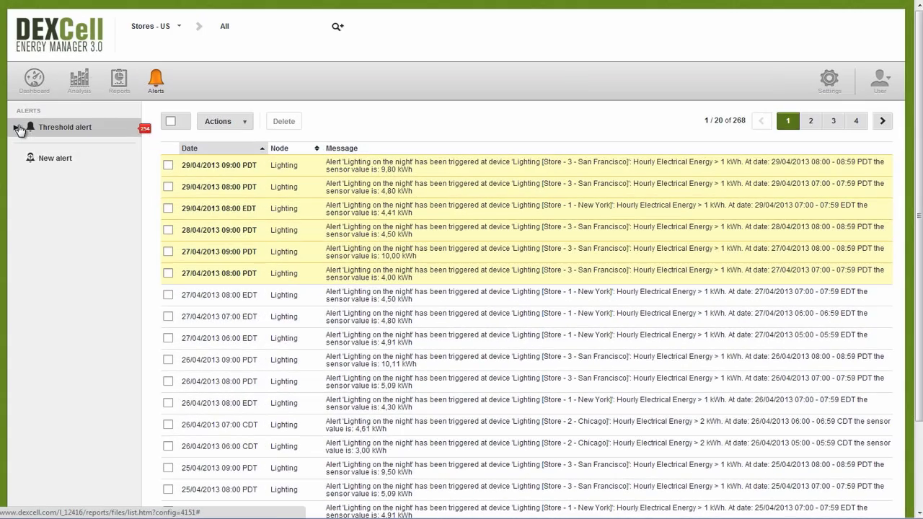
click(18, 128)
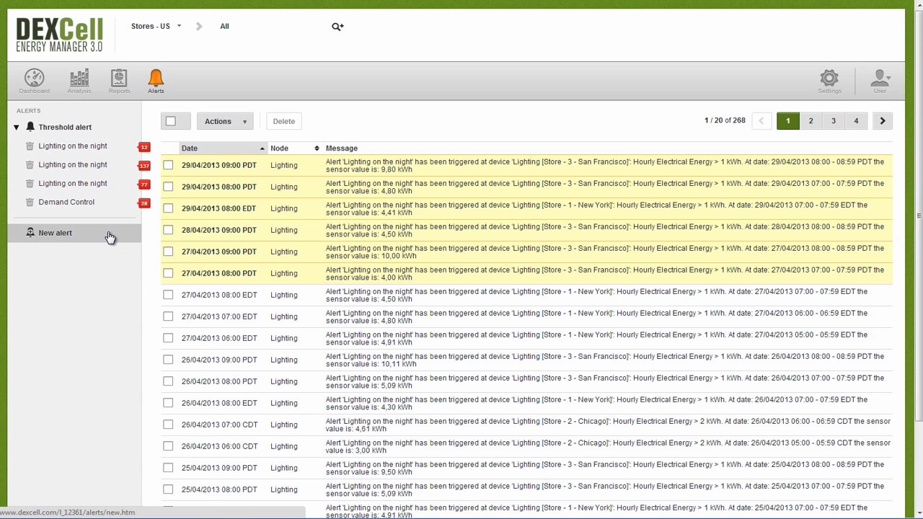
click(44, 236)
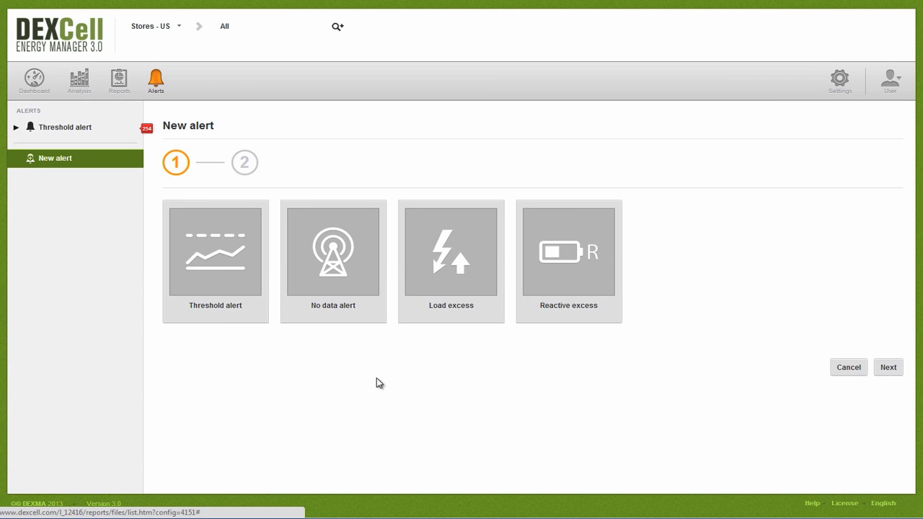
click(256, 281)
click(545, 303)
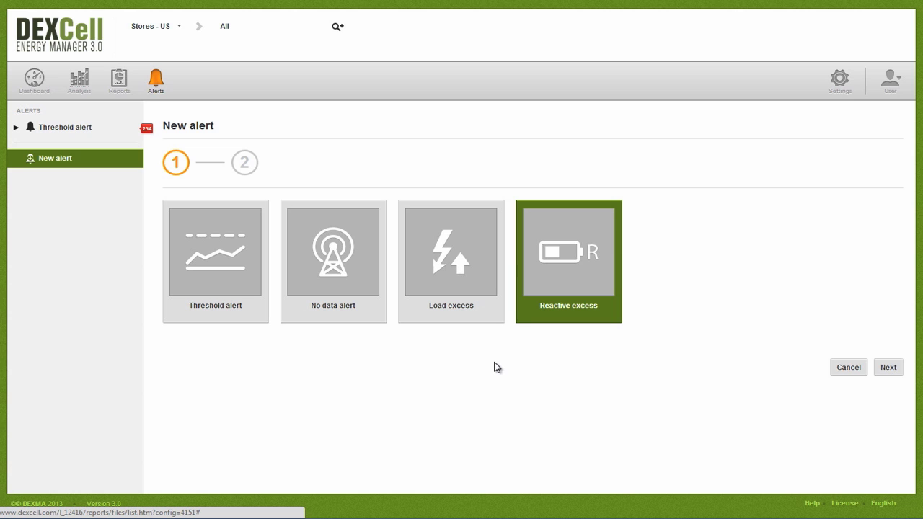
click(336, 29)
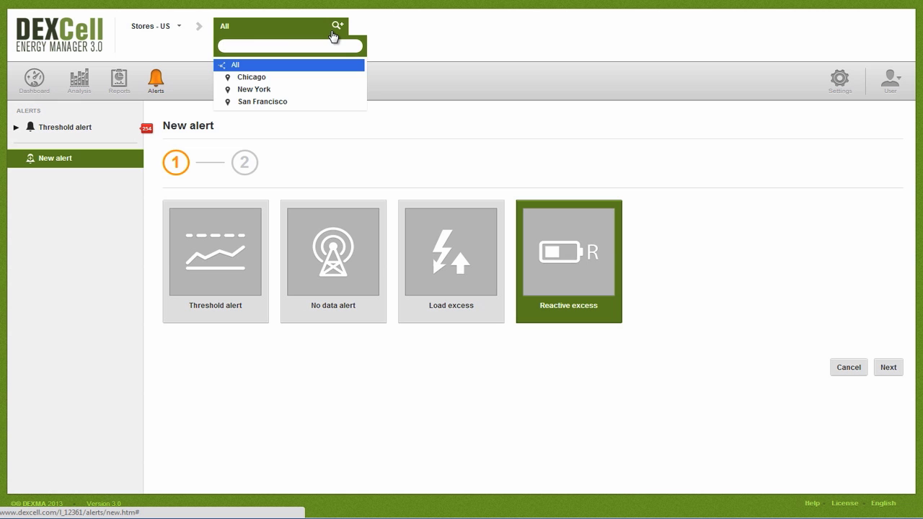
click(49, 129)
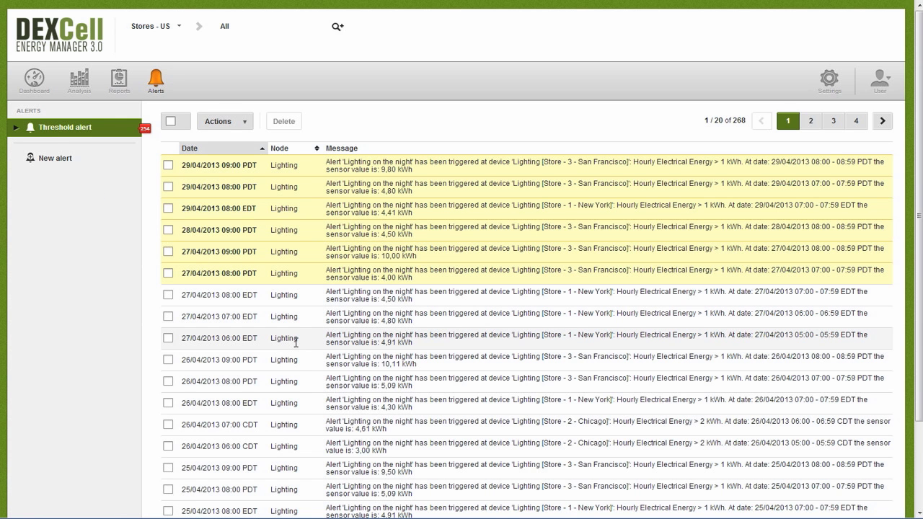